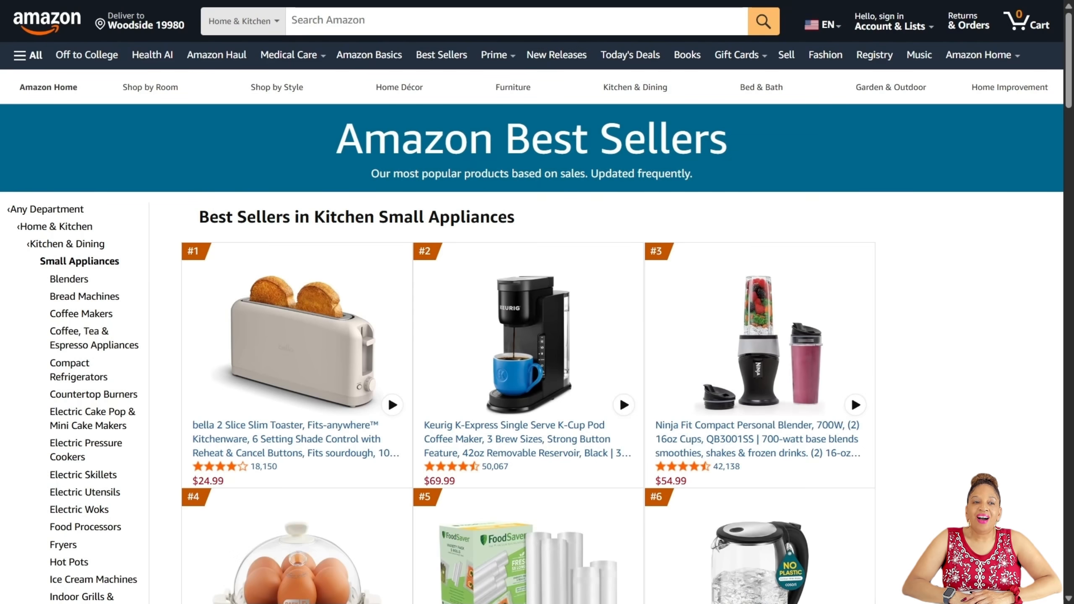
# Step: Browse the kitchen small appliances best sellers and open the Ninja NC301 CREAMi Ice Cream Maker listing
pyautogui.scroll(-5, 532, 302)
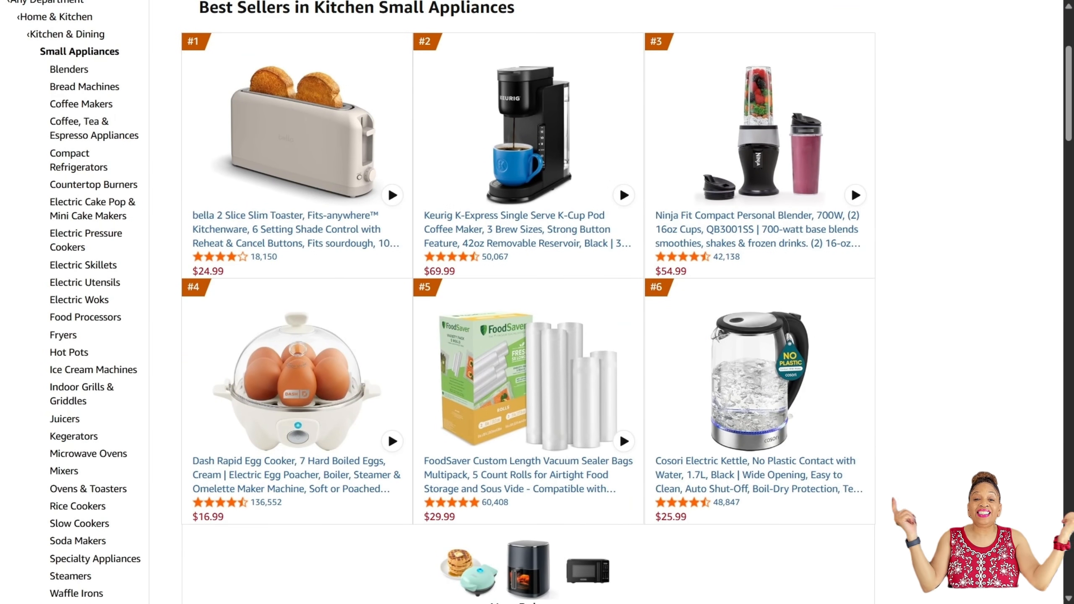
pyautogui.scroll(-18, 528, 303)
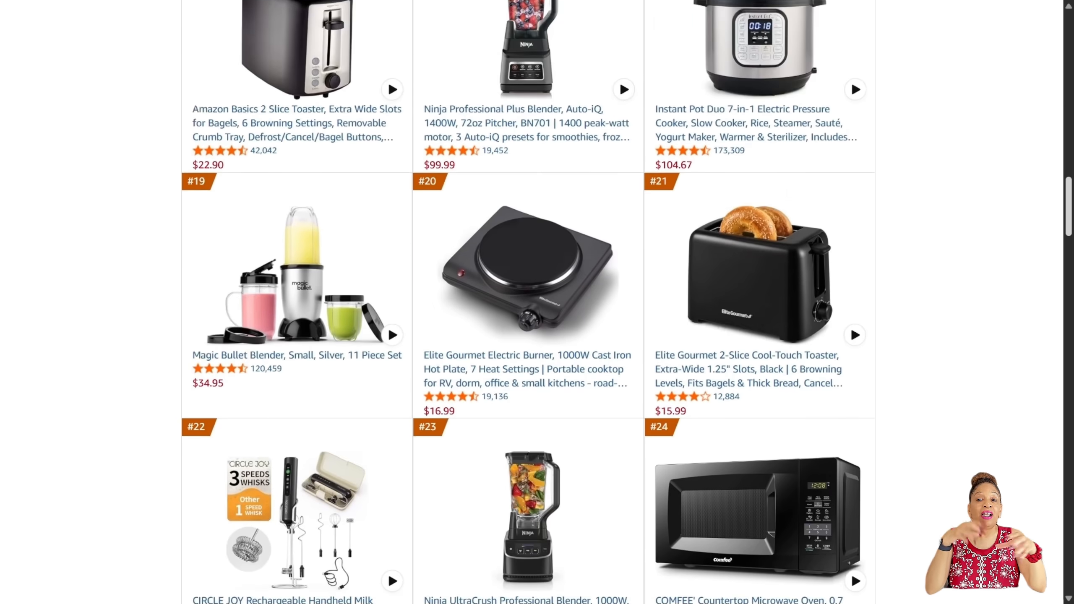
pyautogui.scroll(4, 528, 302)
pyautogui.scroll(-5, 528, 302)
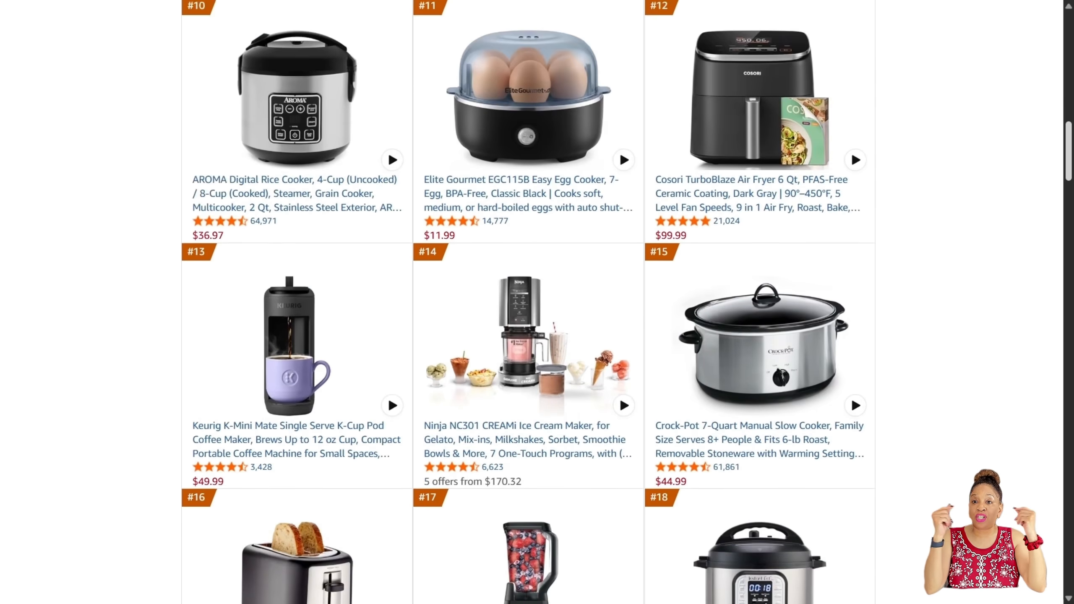
pyautogui.click(524, 365)
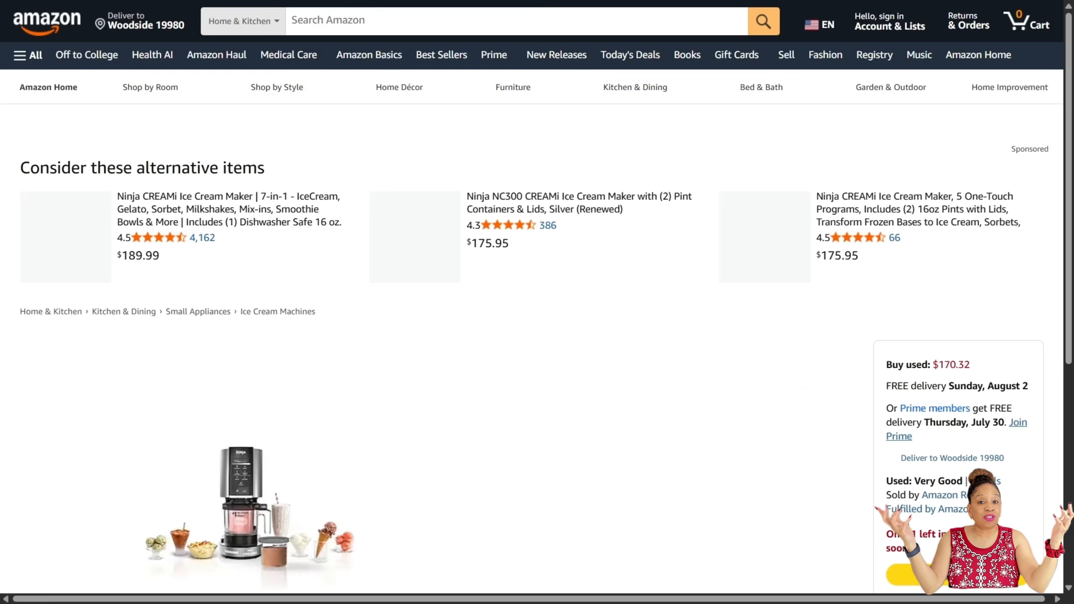
# Step: Choose the $189.99 CREAMi 7-in-1 style of the ice cream maker and look over its product details
pyautogui.scroll(-4, 528, 302)
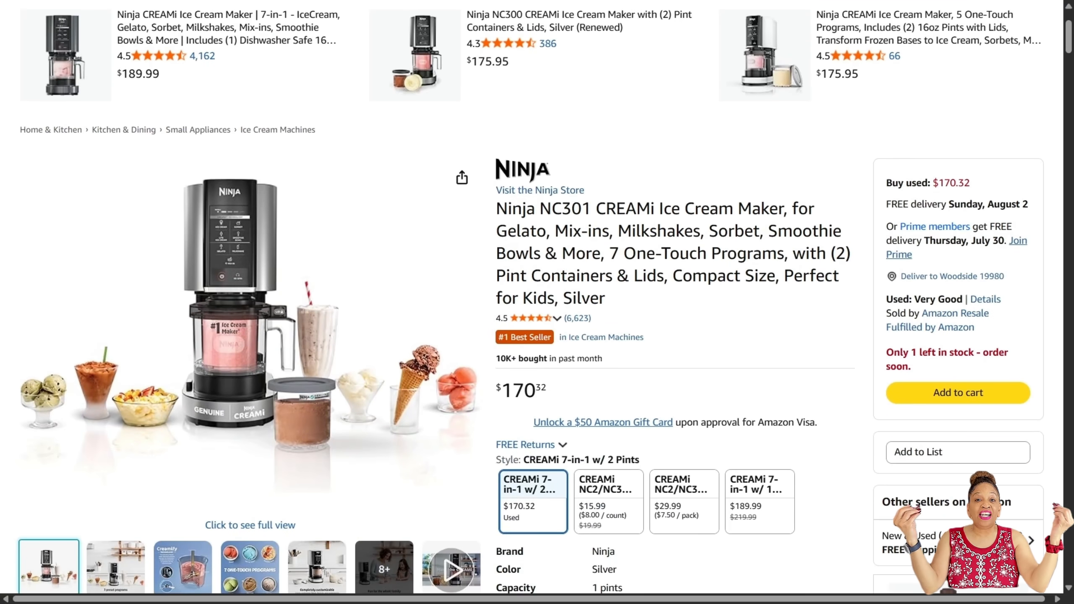
pyautogui.click(760, 502)
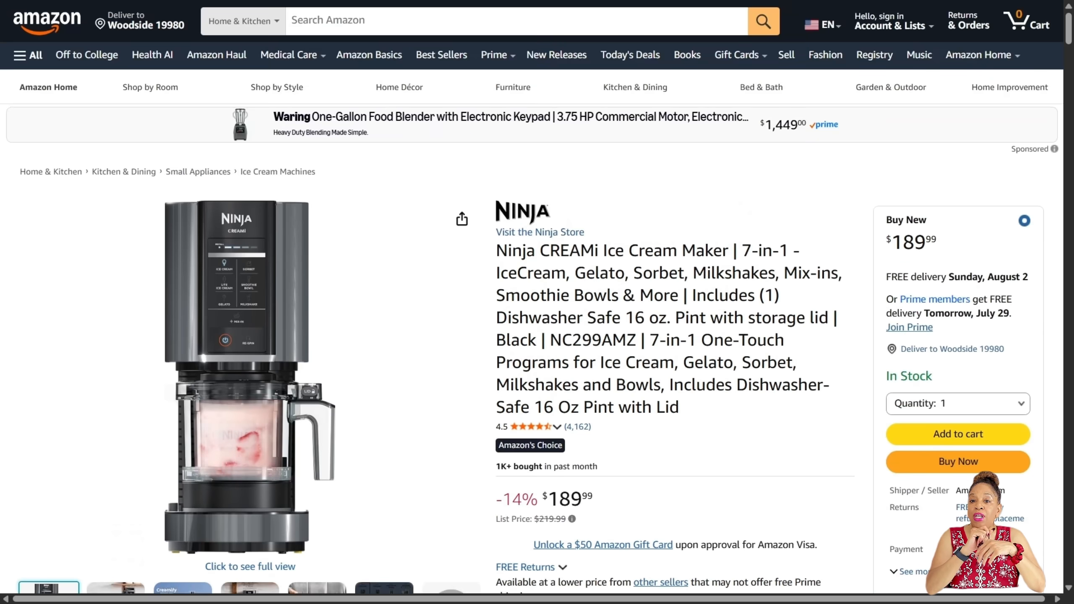
pyautogui.scroll(-3, 532, 296)
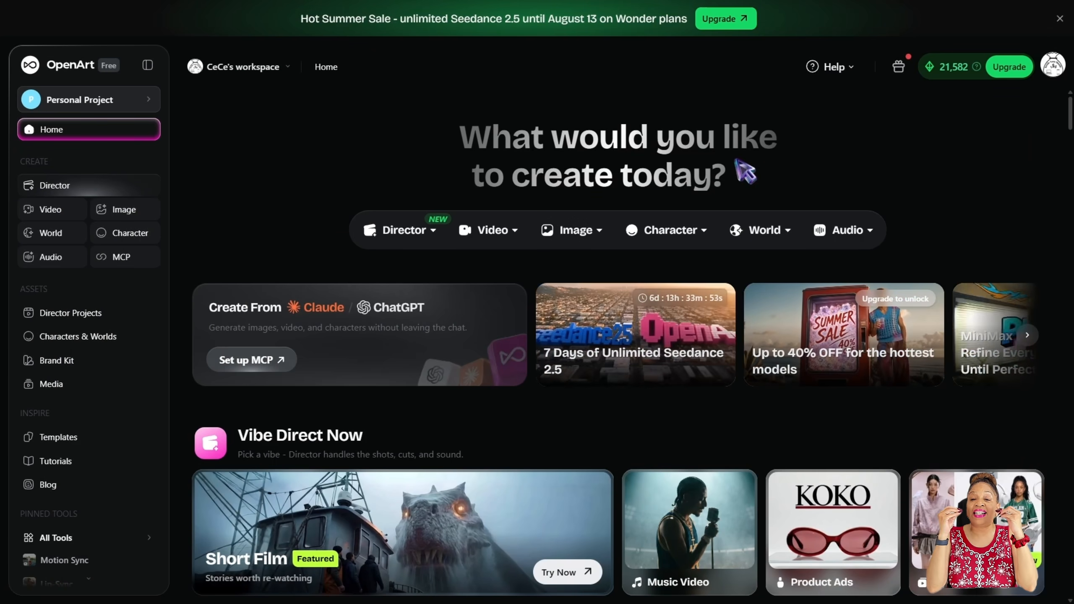
# Step: Switch to OpenArt and look through the home page's video types, suite tools, latest AI models and inspiration categories
pyautogui.scroll(-5, 617, 338)
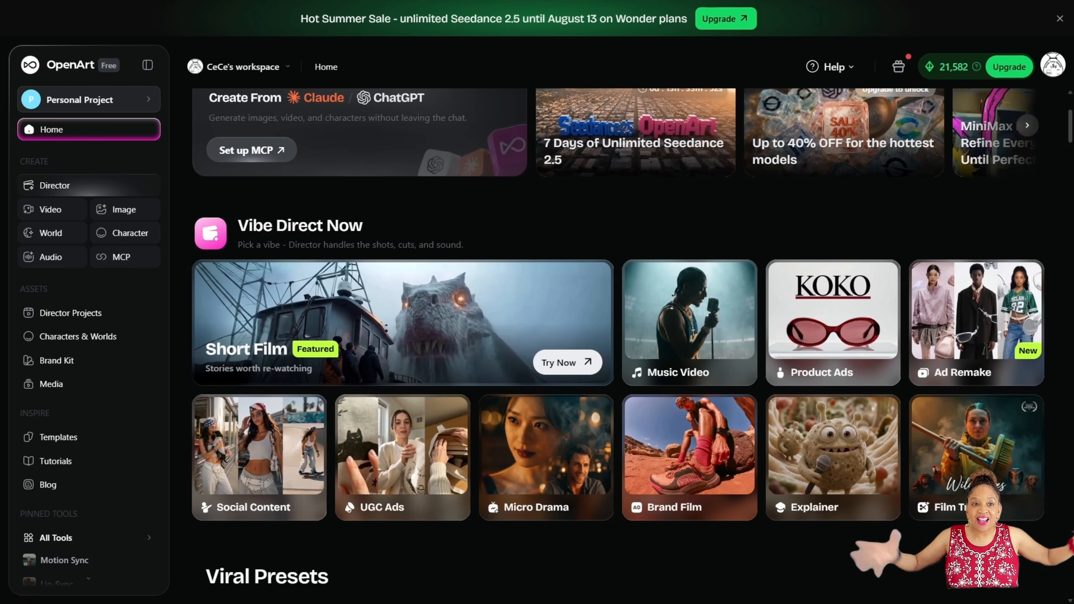
pyautogui.scroll(-15, 618, 339)
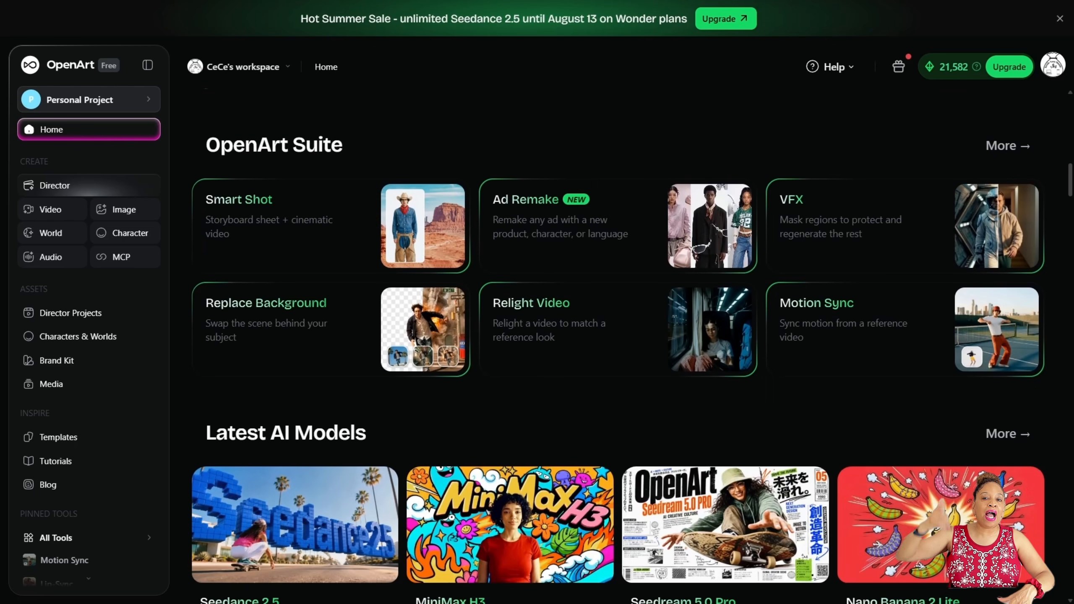
pyautogui.scroll(-2, 617, 352)
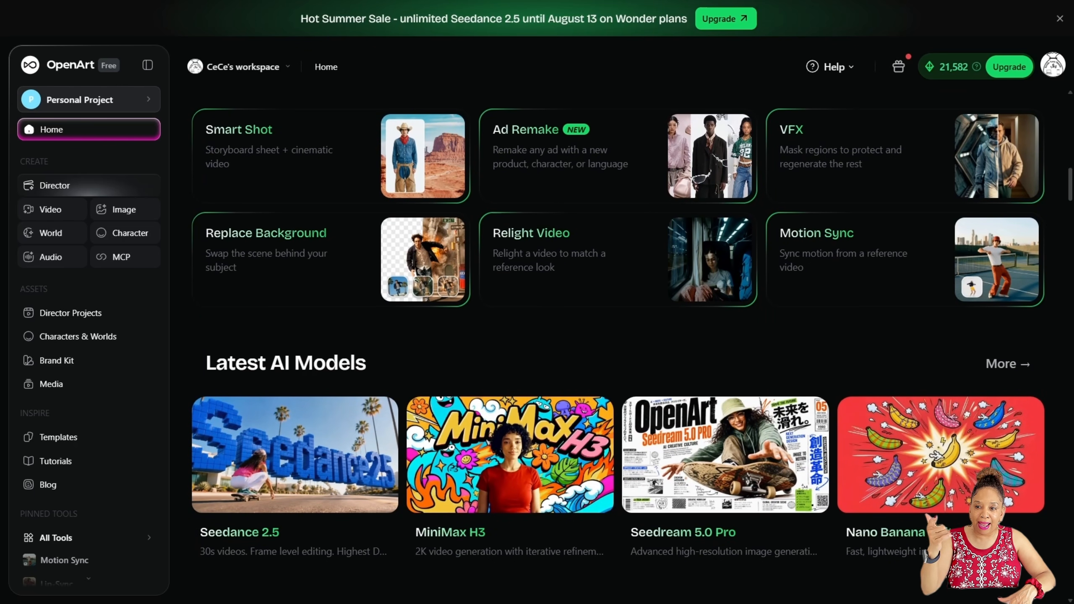
pyautogui.scroll(-6, 617, 339)
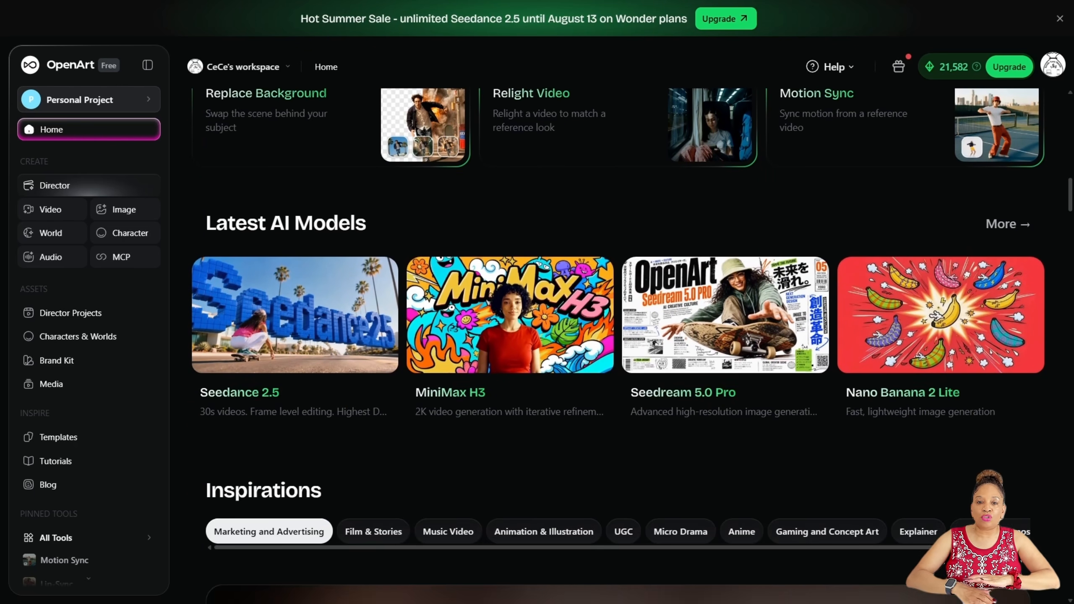
pyautogui.scroll(-2, 618, 339)
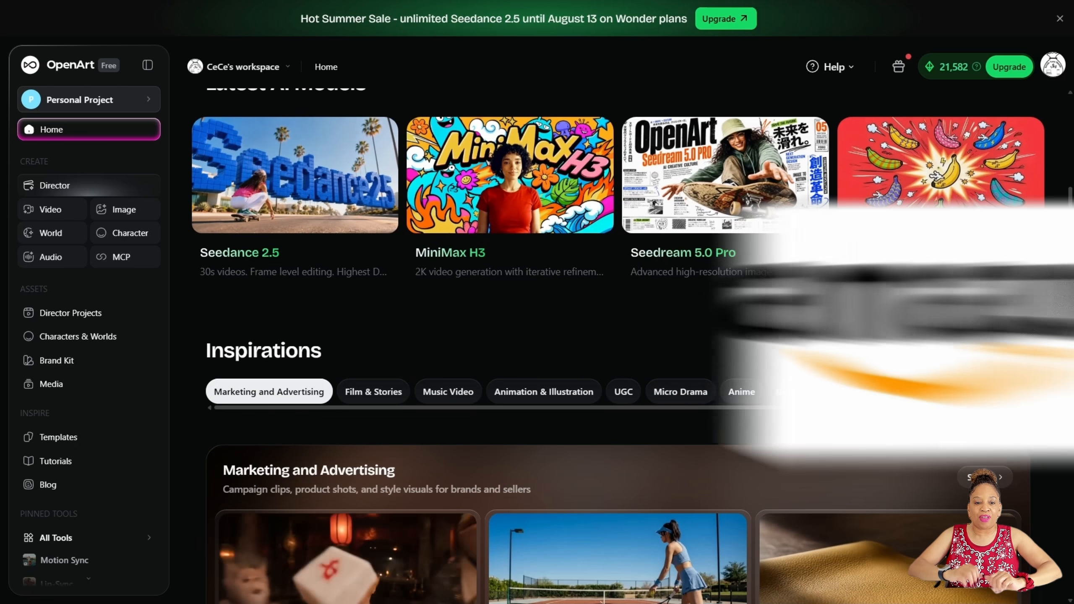
pyautogui.scroll(-6, 617, 338)
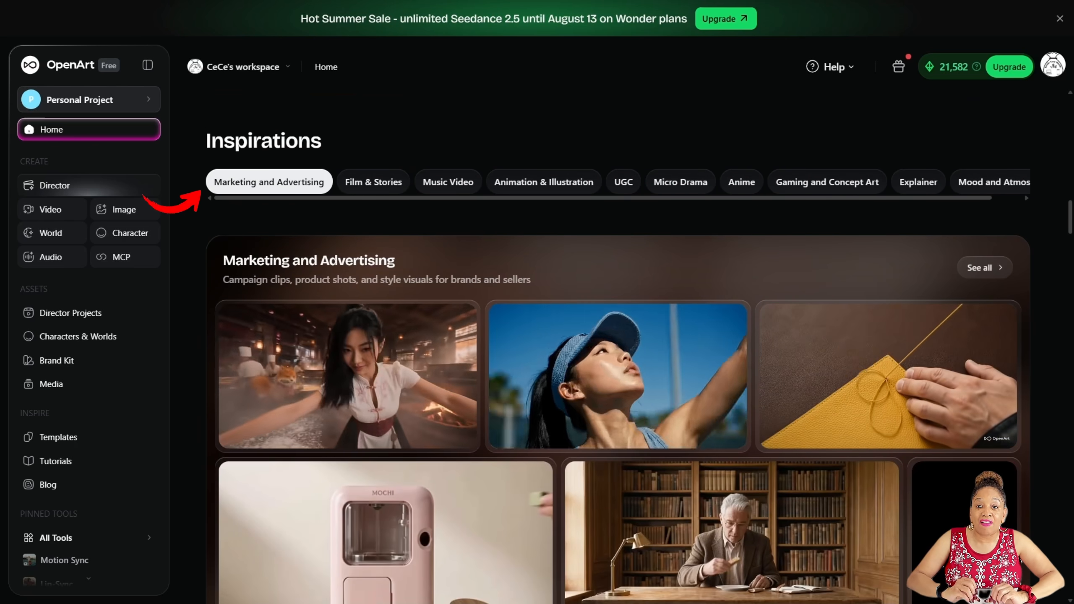
pyautogui.scroll(-4, 617, 339)
pyautogui.scroll(-2, 617, 338)
pyautogui.scroll(-3, 617, 338)
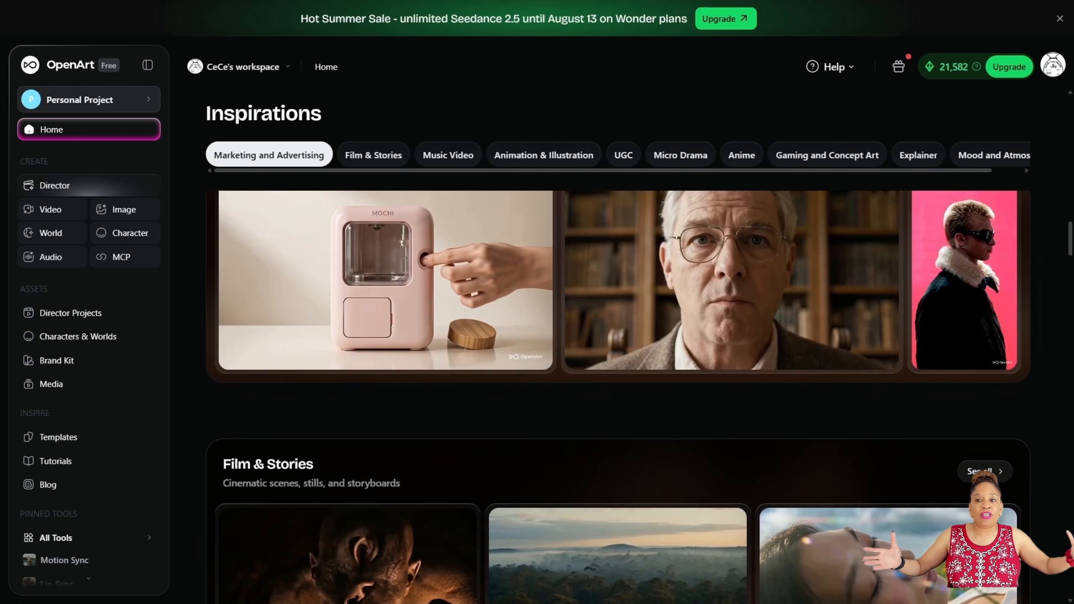
pyautogui.scroll(-3, 617, 338)
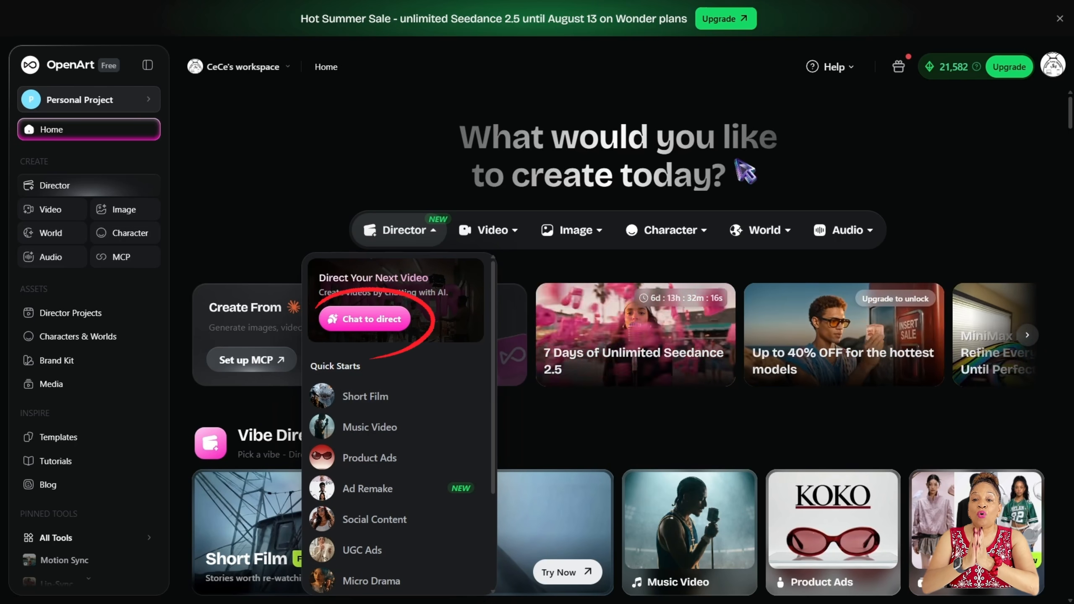
# Step: In Director's chat, write a brief for a 35-40-second affiliate-style Ninja CREAMI 7-in-1 commercial with hook, demonstration, dessert reveal and call to action, and open the attachment options
pyautogui.click(364, 319)
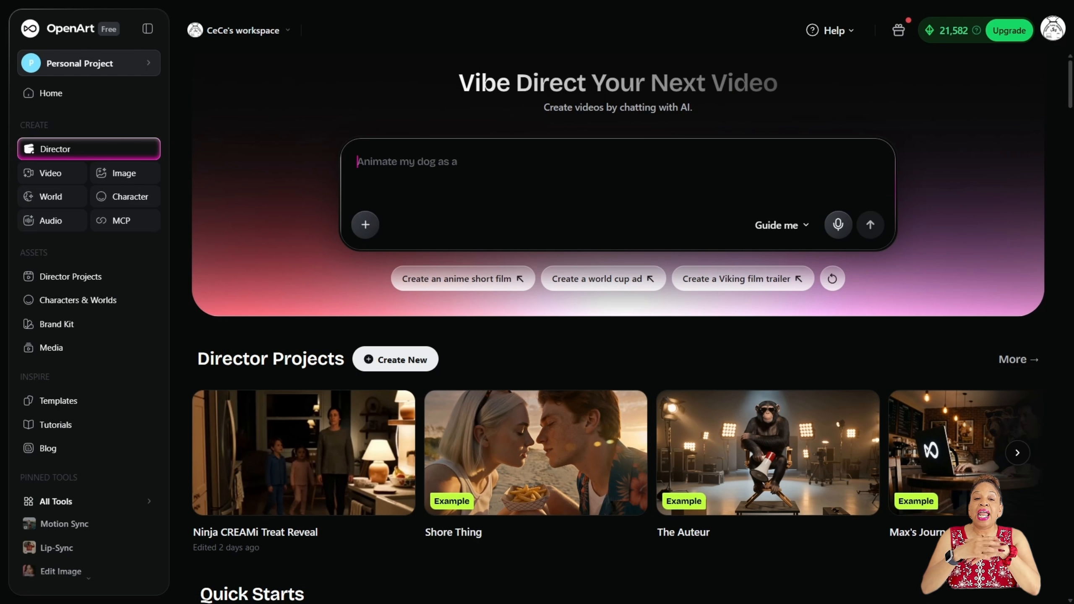
pyautogui.write('I want to create one 35-40-second affiliate-style commercial for the Ninja CREAMI 7-in-1 ice cream maker using product reference images I provided. The audience is busy adults, families, kitchen-gadget fans, and people who enjoy customizable frozen treats. The commercial should feel useful and believable rather than overly sales-focused. Help me develop a simple story with a strong opening hook, product demonstration, finished-dessert reveal, and affiliate call to action.')
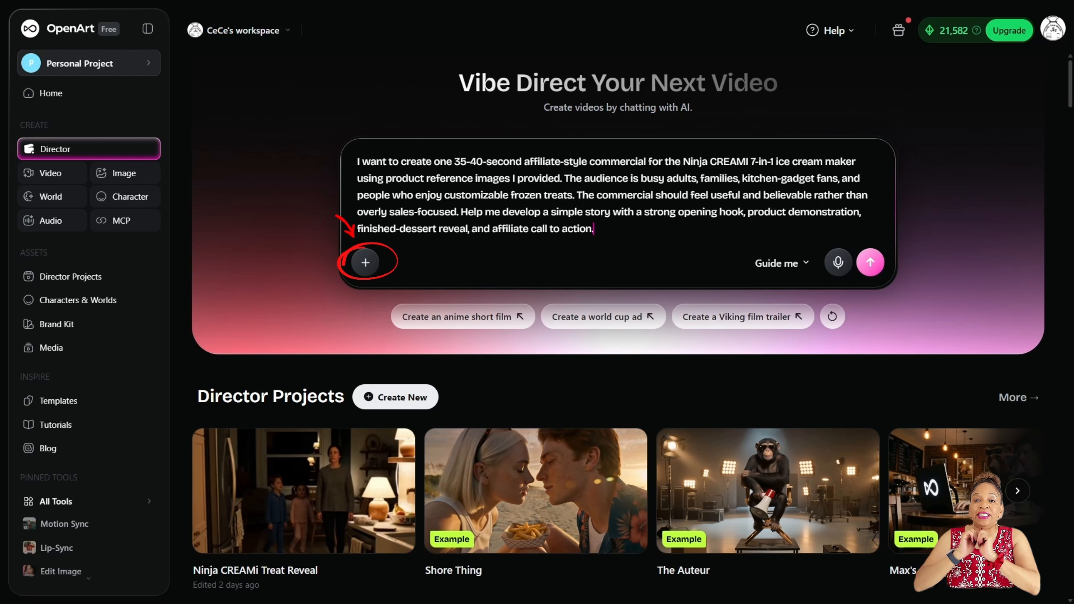
pyautogui.click(366, 262)
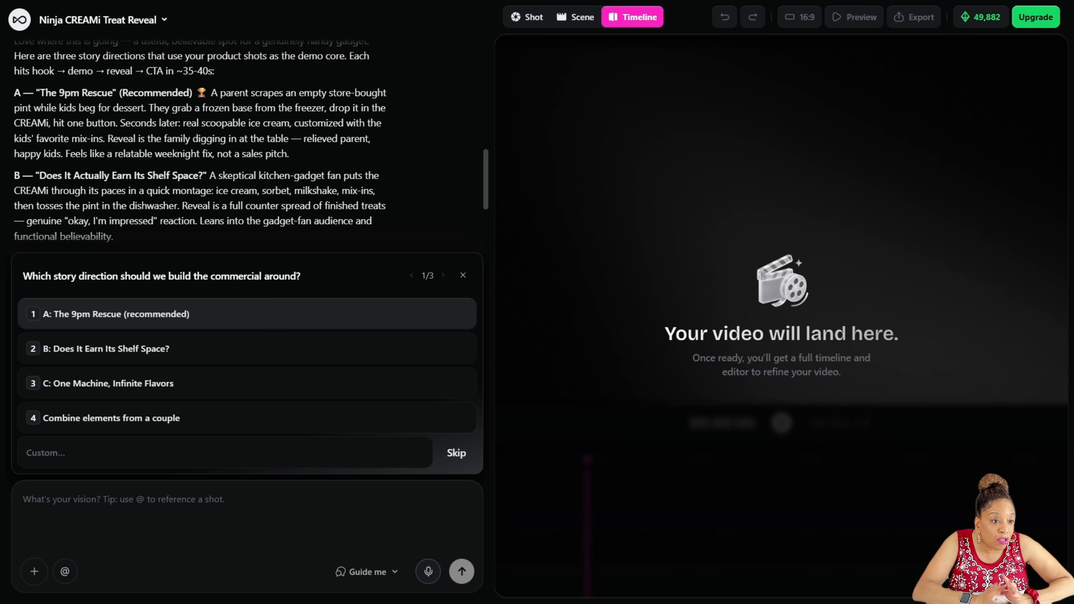
# Step: Read the three proposed story directions and choose "A: The 9pm Rescue" for the commercial
pyautogui.scroll(-3, 250, 144)
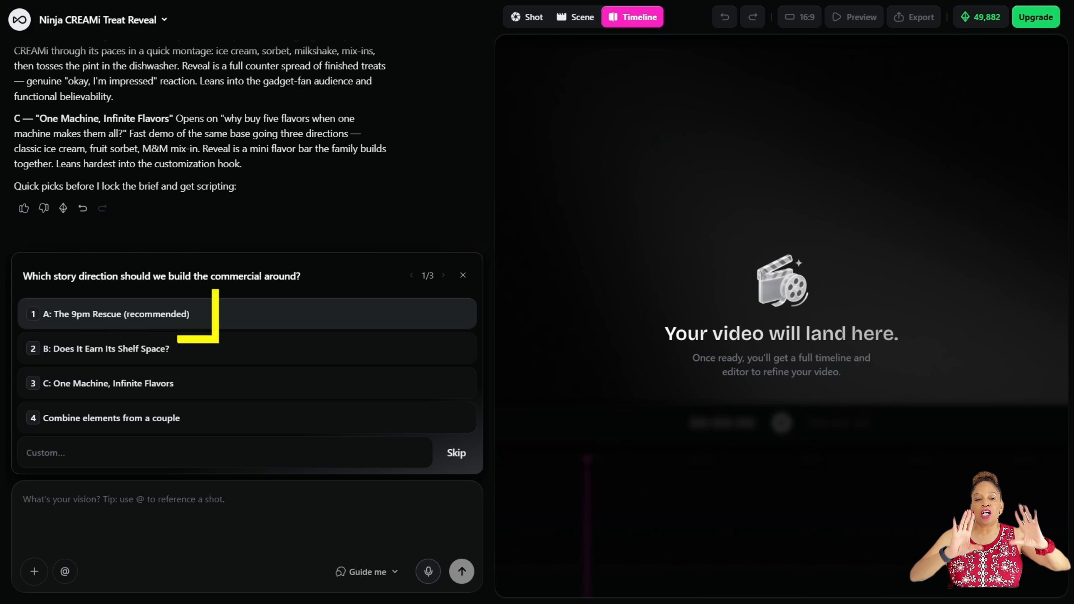
pyautogui.scroll(3, 250, 144)
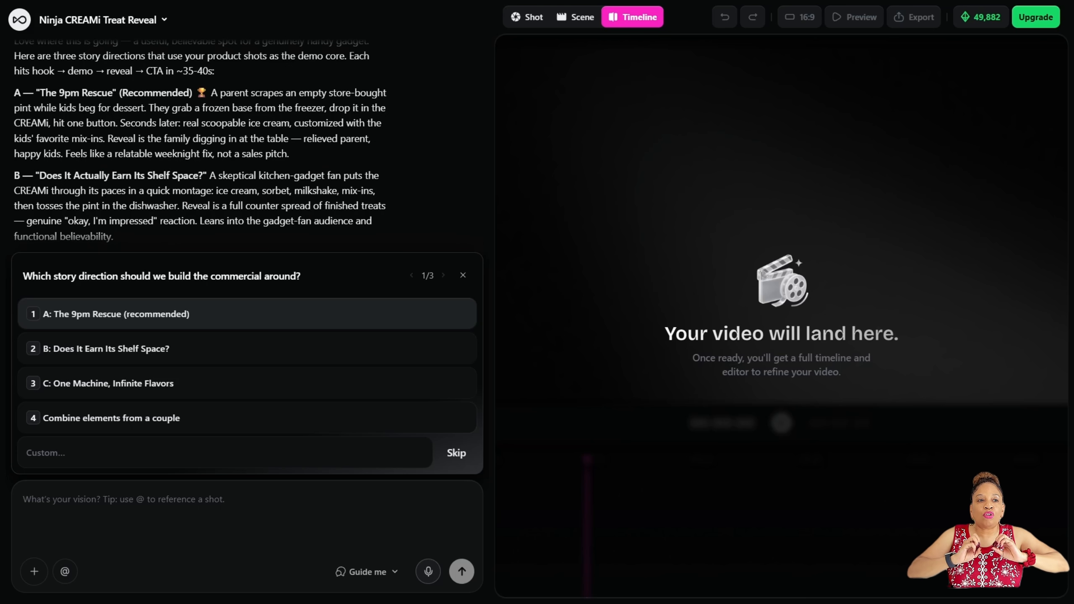
pyautogui.press('1')
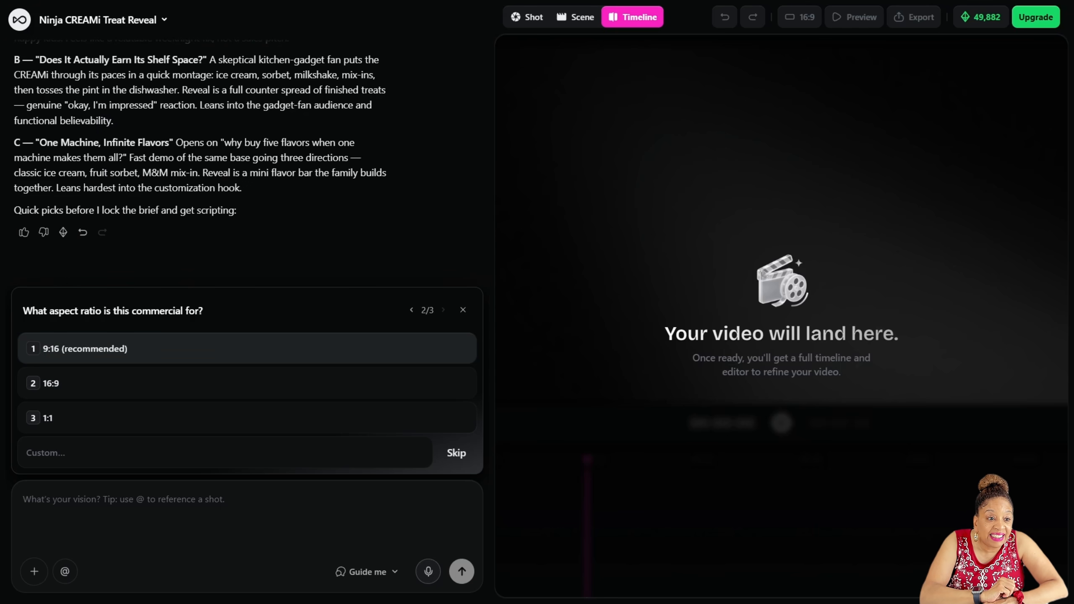
# Step: Set the commercial's aspect ratio to 9:16 and its render quality to 1080P with the highest quality and fastest render
pyautogui.press('1')
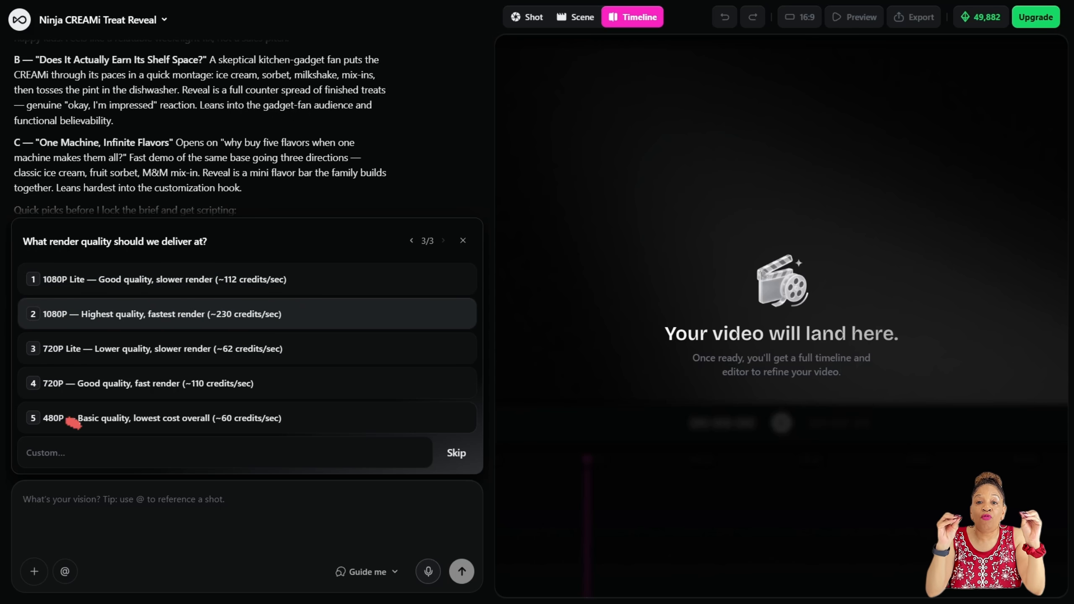
pyautogui.click(325, 314)
pyautogui.click(325, 313)
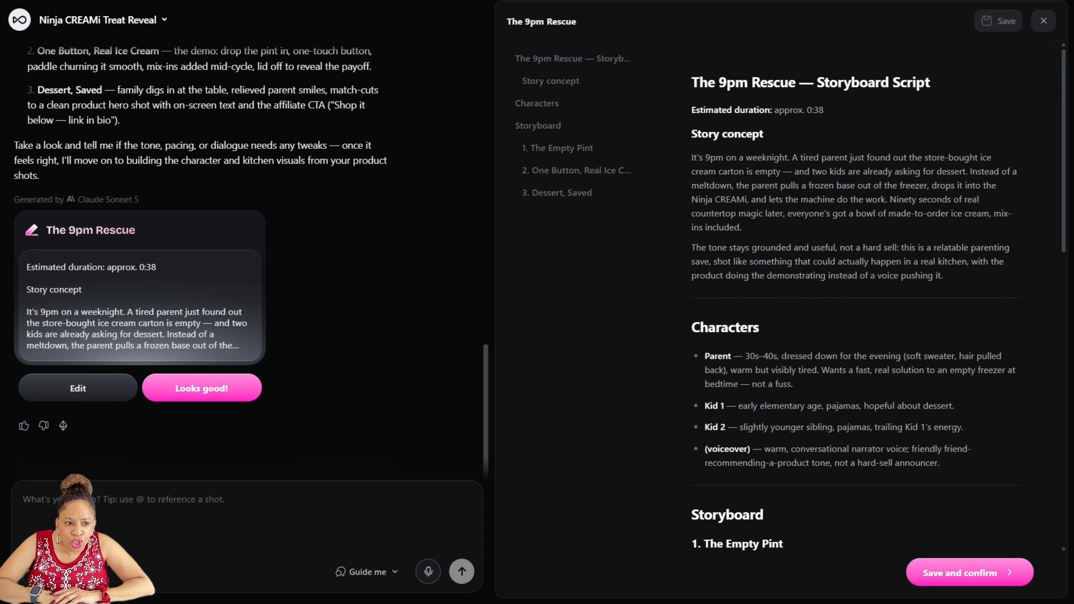
# Step: Read The 9pm Rescue storyboard script through the "Dessert, Saved" scene, and save and confirm it
pyautogui.scroll(-2, 854, 296)
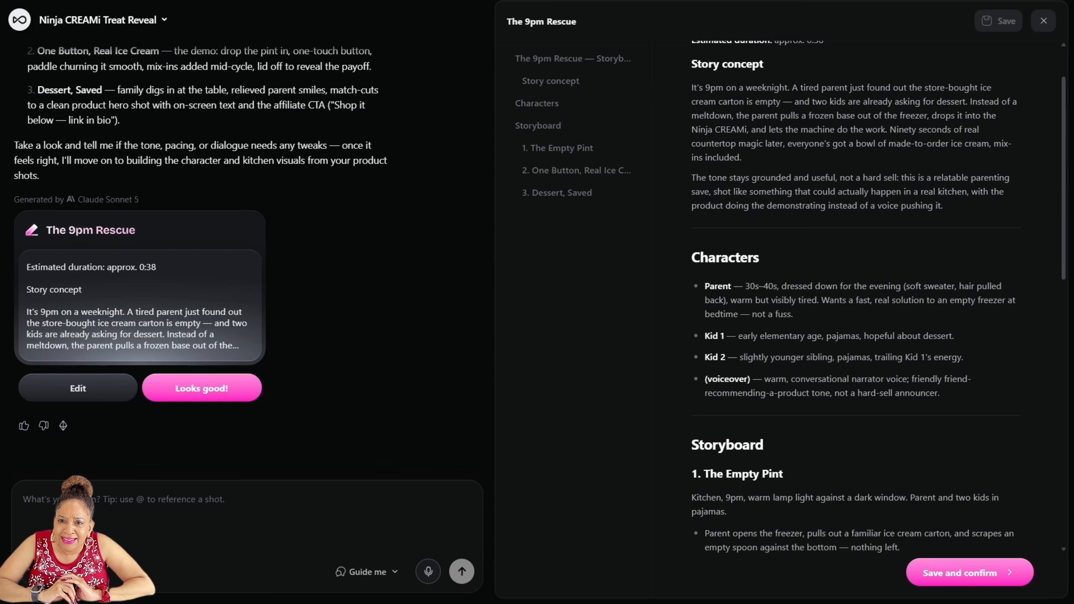
pyautogui.scroll(-4, 855, 297)
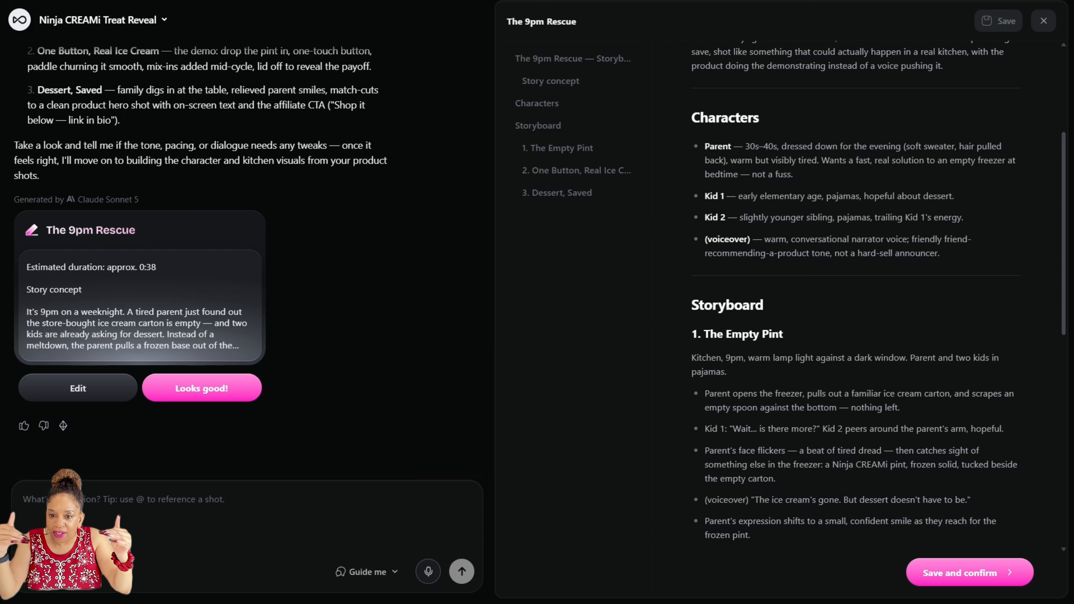
pyautogui.scroll(-5, 856, 296)
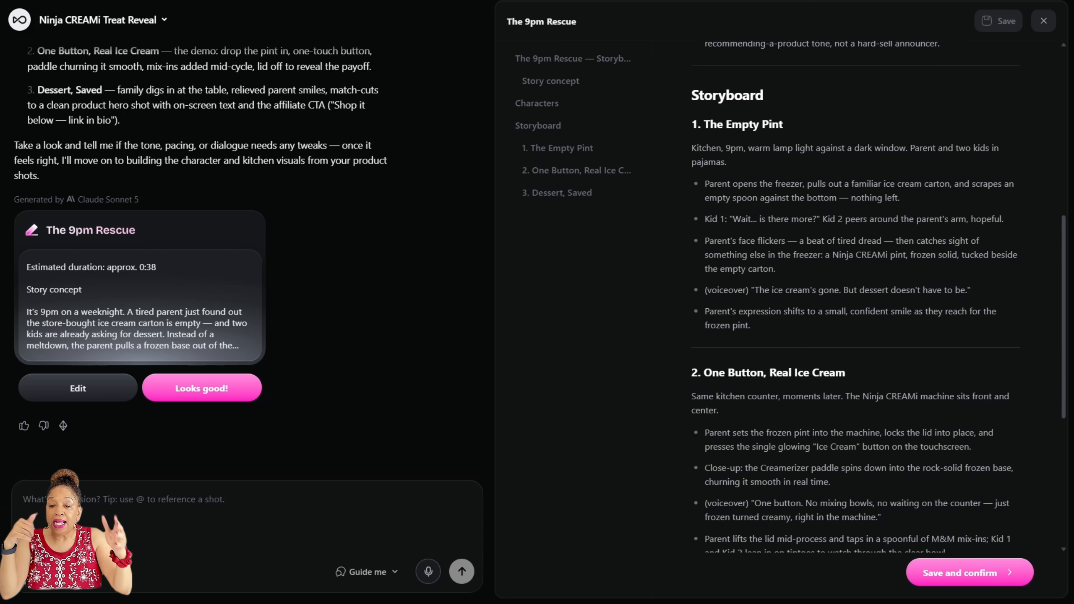
pyautogui.scroll(-6, 856, 296)
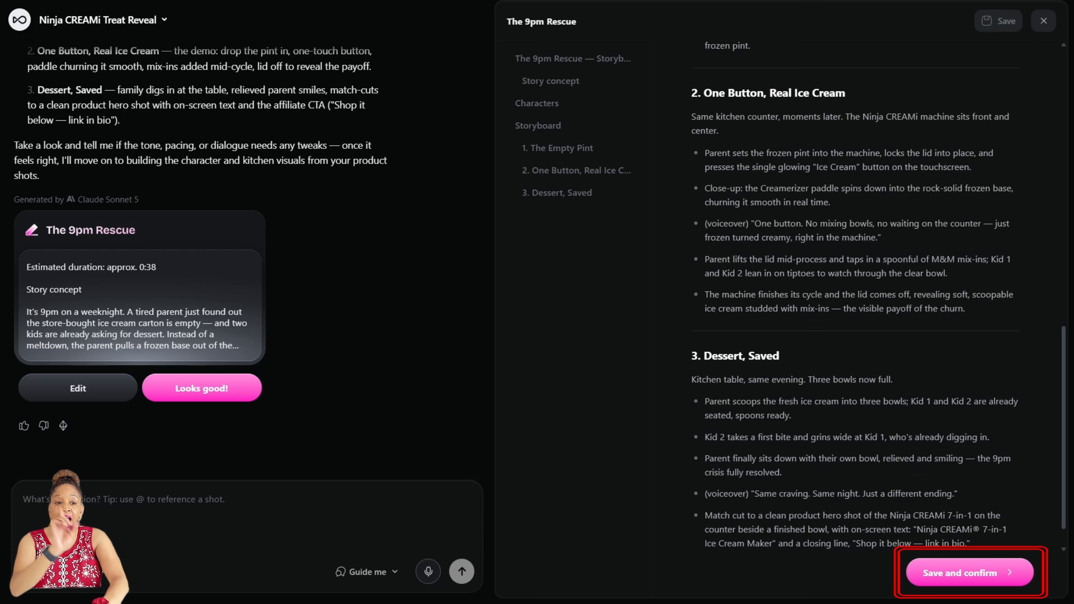
pyautogui.scroll(-1, 857, 321)
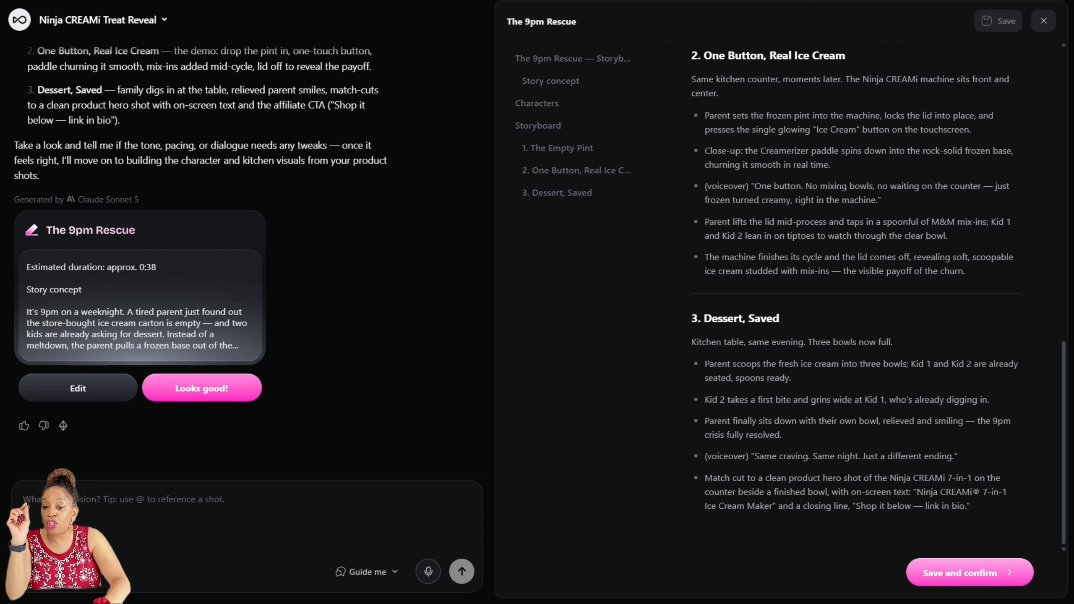
pyautogui.click(969, 573)
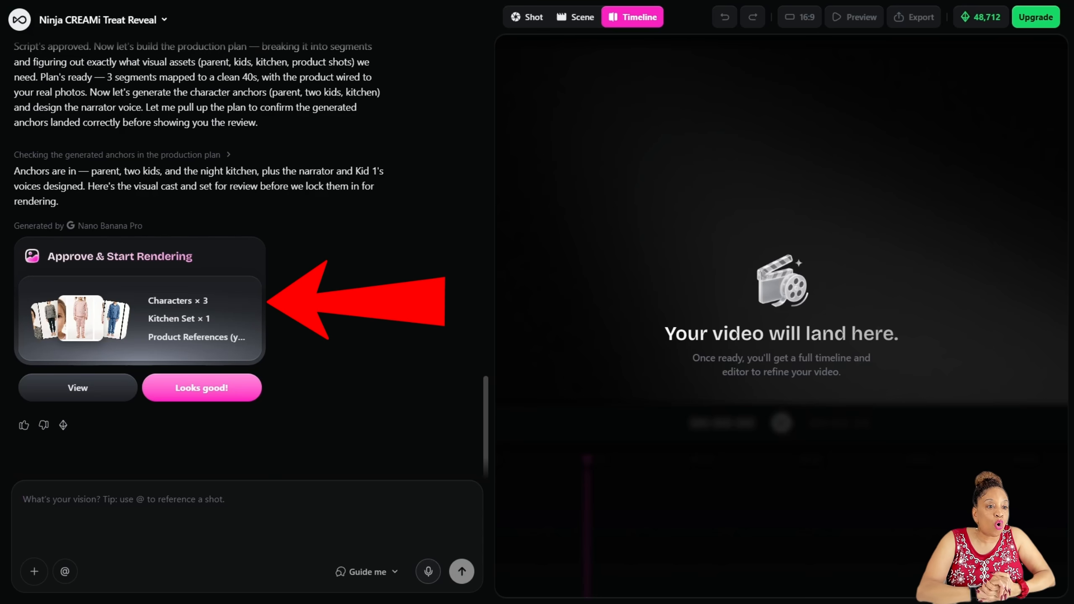
# Step: Examine the generated parent, two kids and kitchen images at full size, as well as the uploaded product references
pyautogui.click(77, 388)
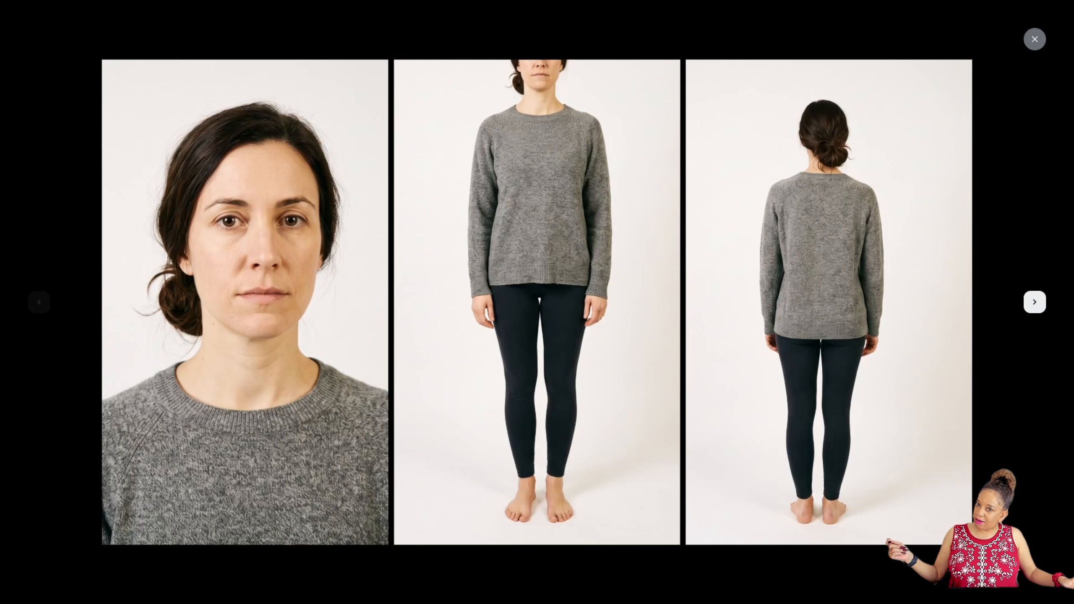
pyautogui.click(1035, 302)
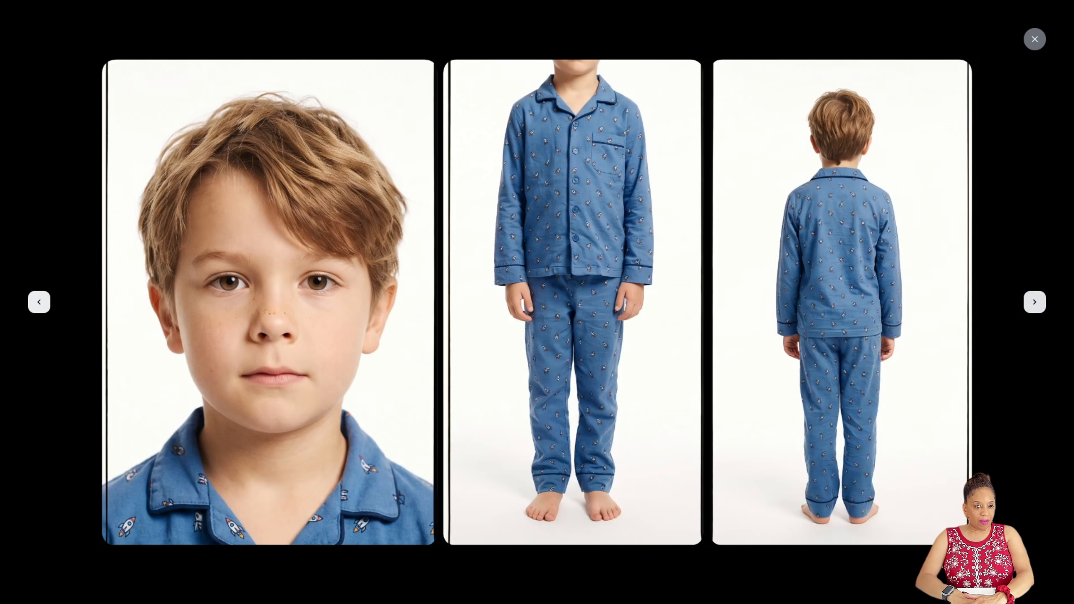
pyautogui.click(1035, 302)
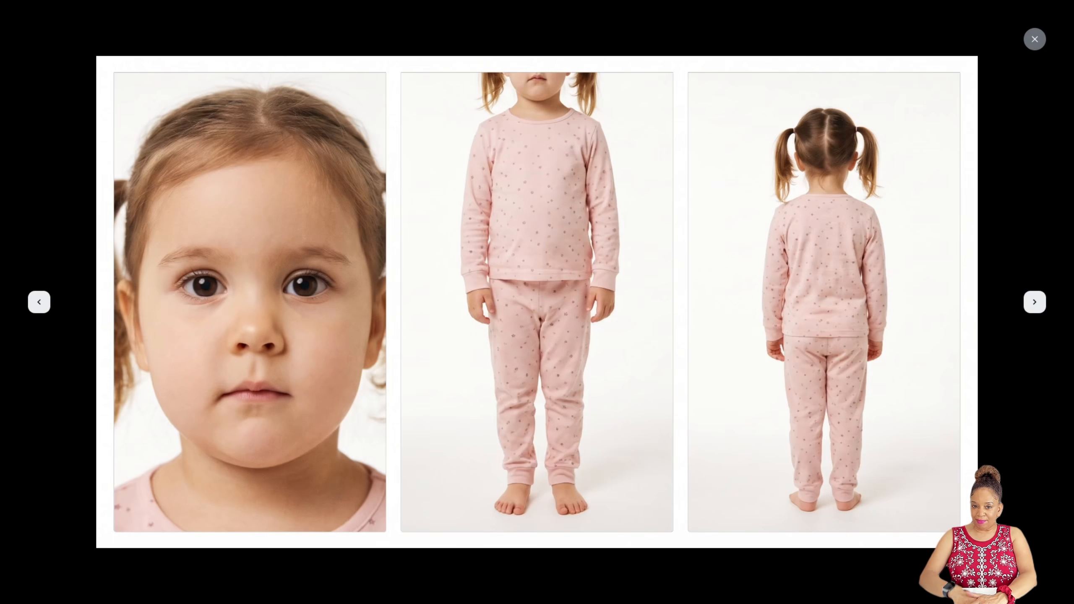
pyautogui.click(1034, 302)
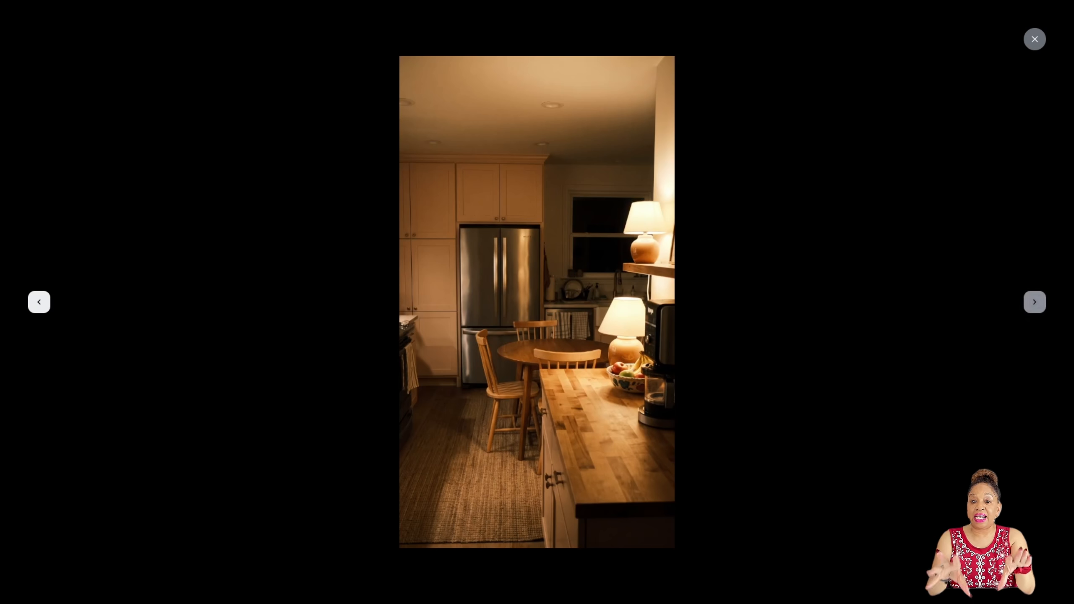
pyautogui.click(1035, 302)
pyautogui.click(1034, 39)
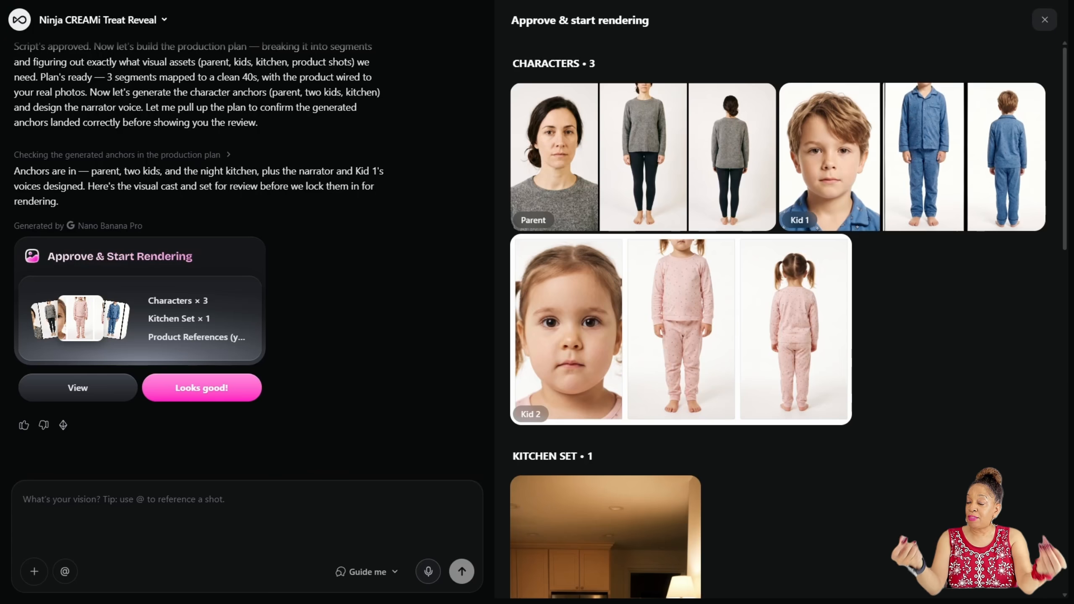
pyautogui.scroll(-8, 778, 317)
pyautogui.scroll(-5, 778, 317)
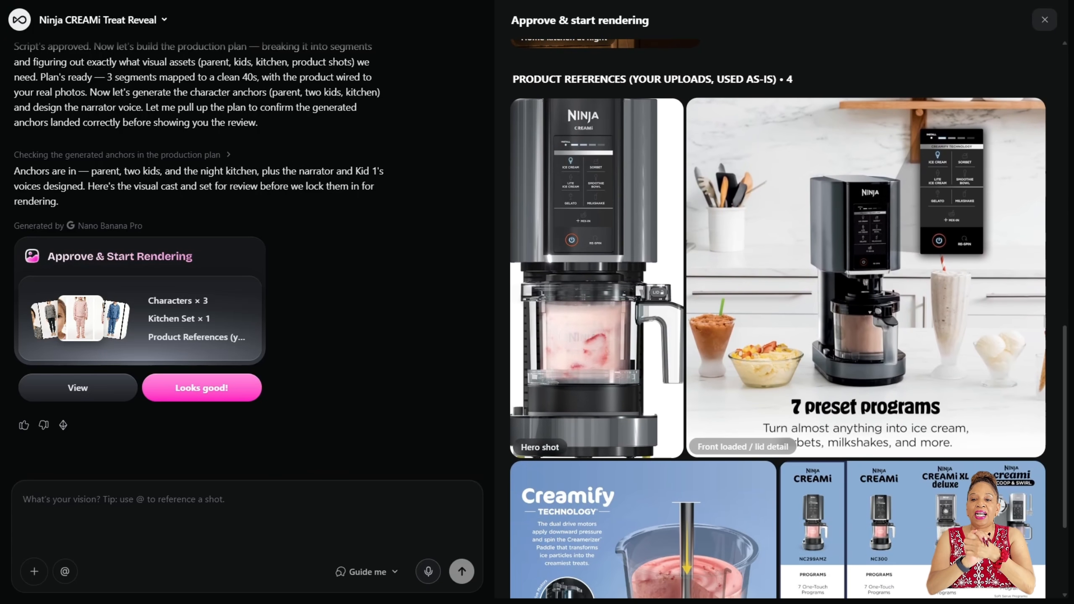
# Step: Review the remaining product references, approve the cast and set for rendering, and play the rendered commercial
pyautogui.scroll(-4, 778, 317)
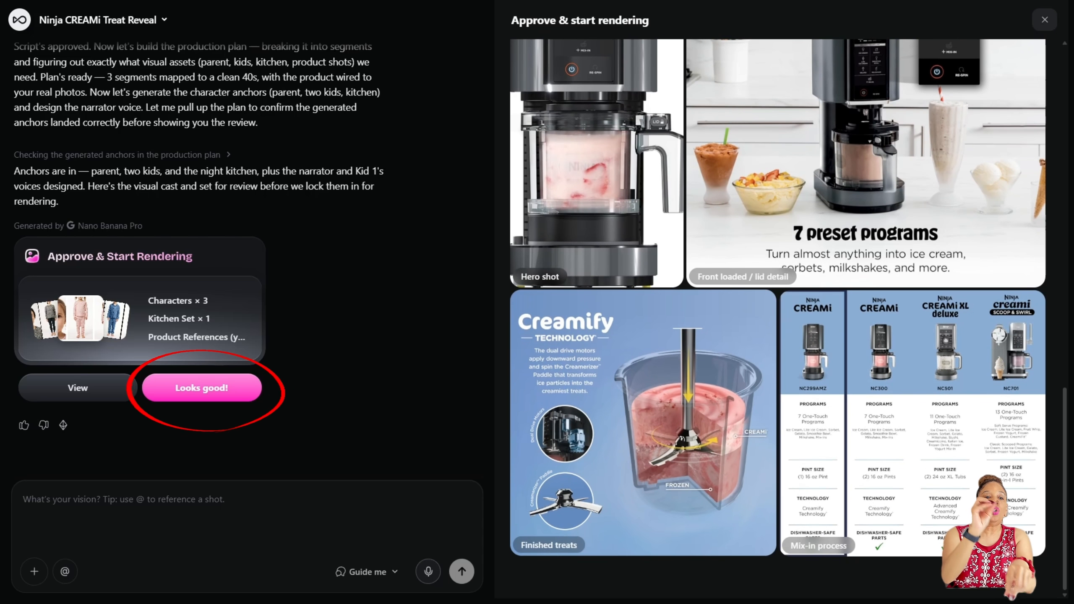
pyautogui.scroll(5, 778, 317)
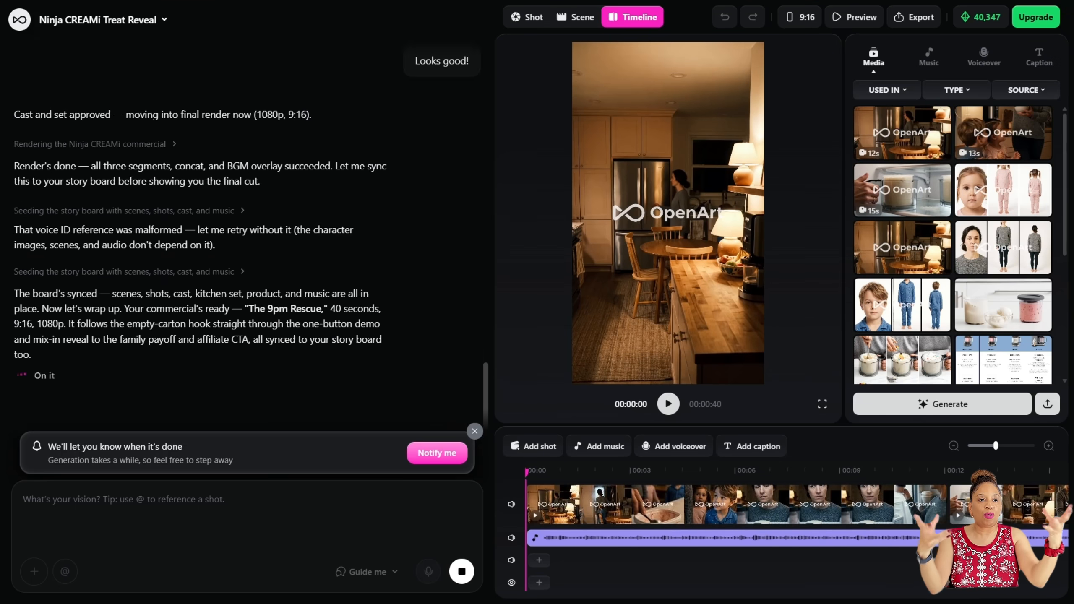
pyautogui.press('space')
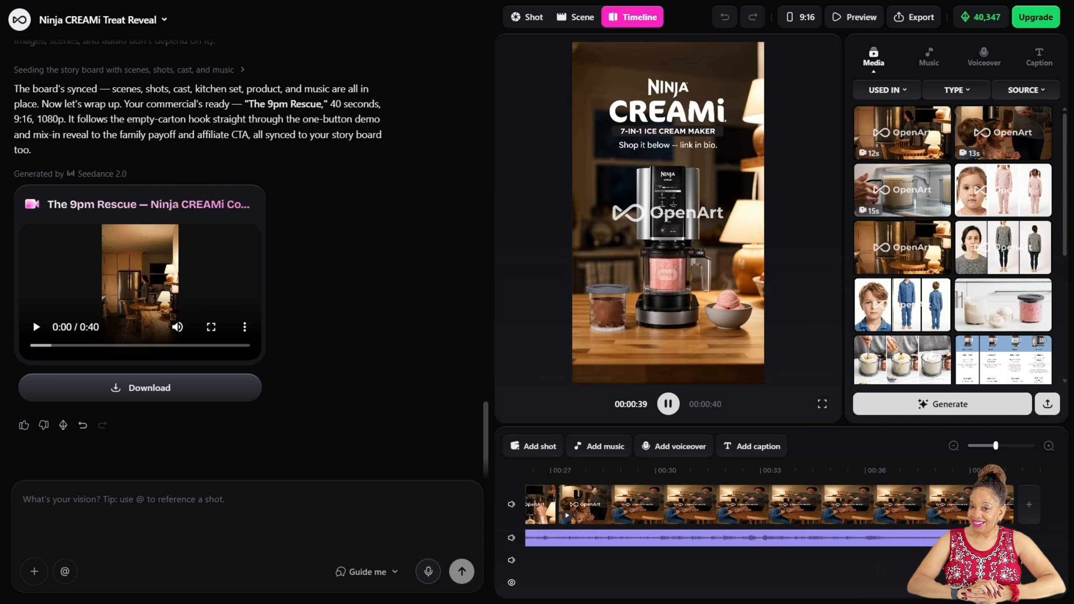
# Step: Ask the Director to redo the voiceover with changed wording of the lines, and choose the warmer, more story-driven Option B
pyautogui.write('Can we redo the')
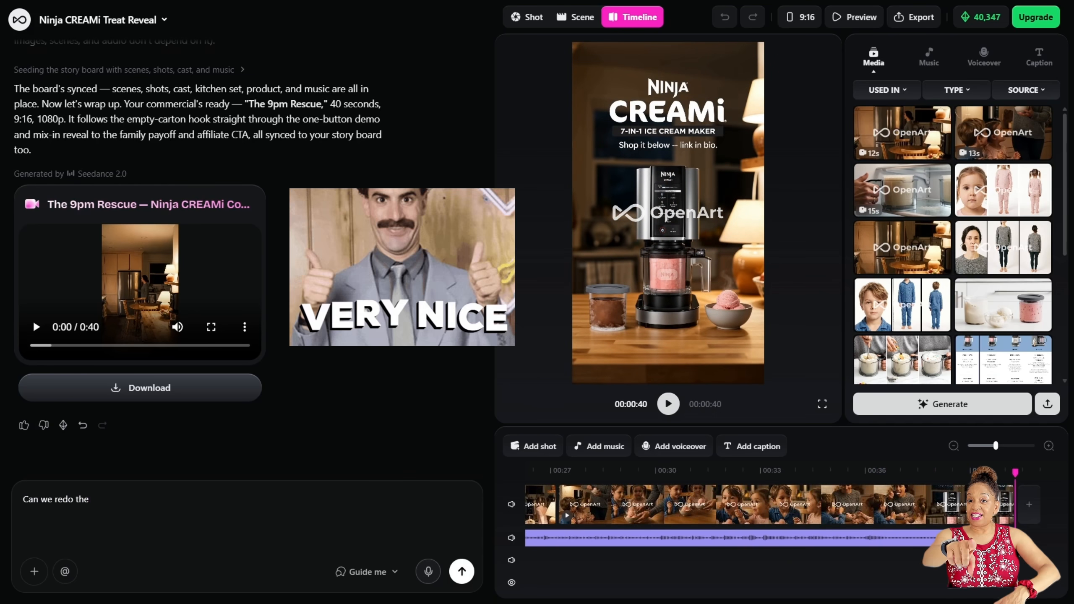
pyautogui.write(' voiceover please?')
pyautogui.press('Return')
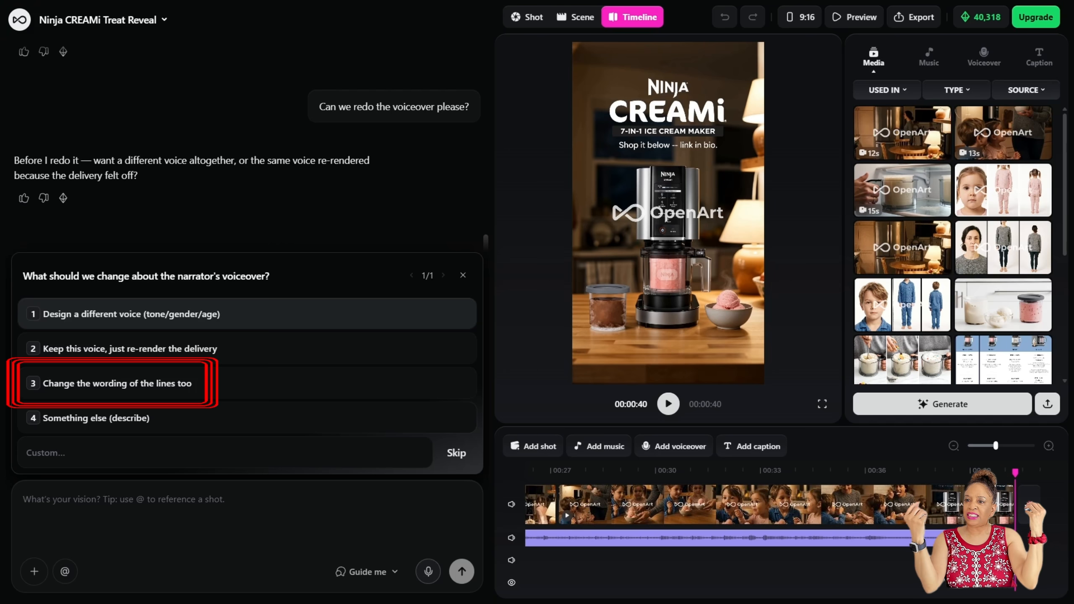
pyautogui.press('3')
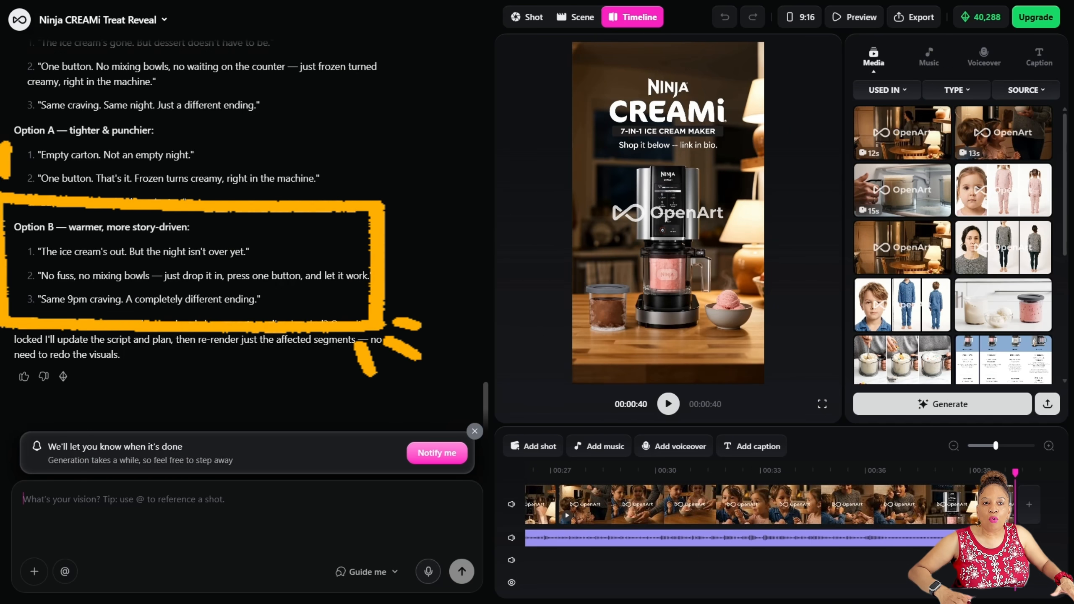
pyautogui.write('I like option B')
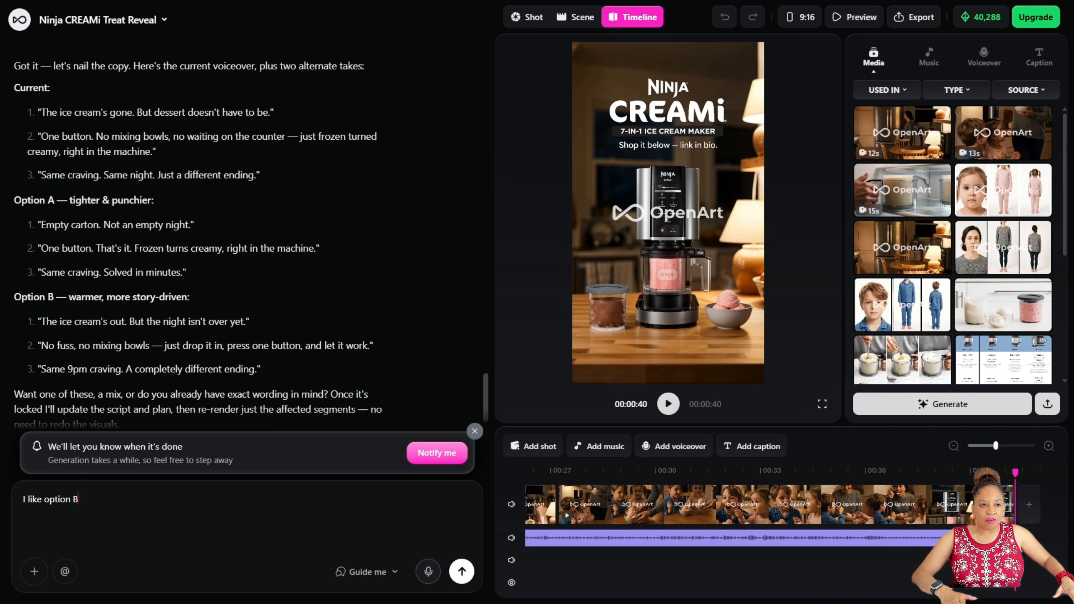
pyautogui.press('Return')
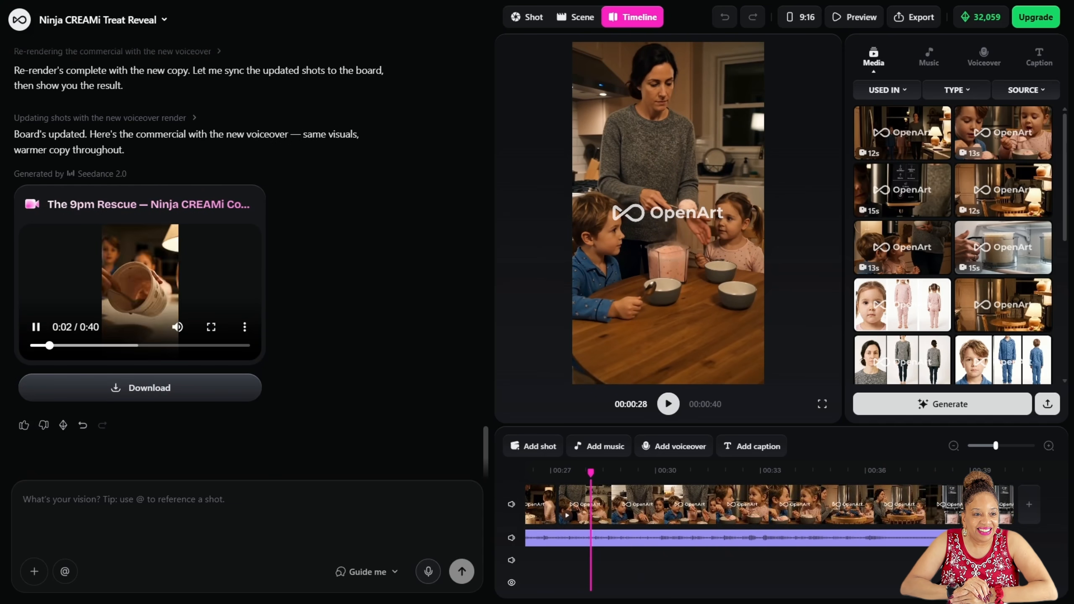
# Step: Watch the re-rendered 9pm Rescue commercial with the new voiceover from the start in full screen
pyautogui.click(33, 345)
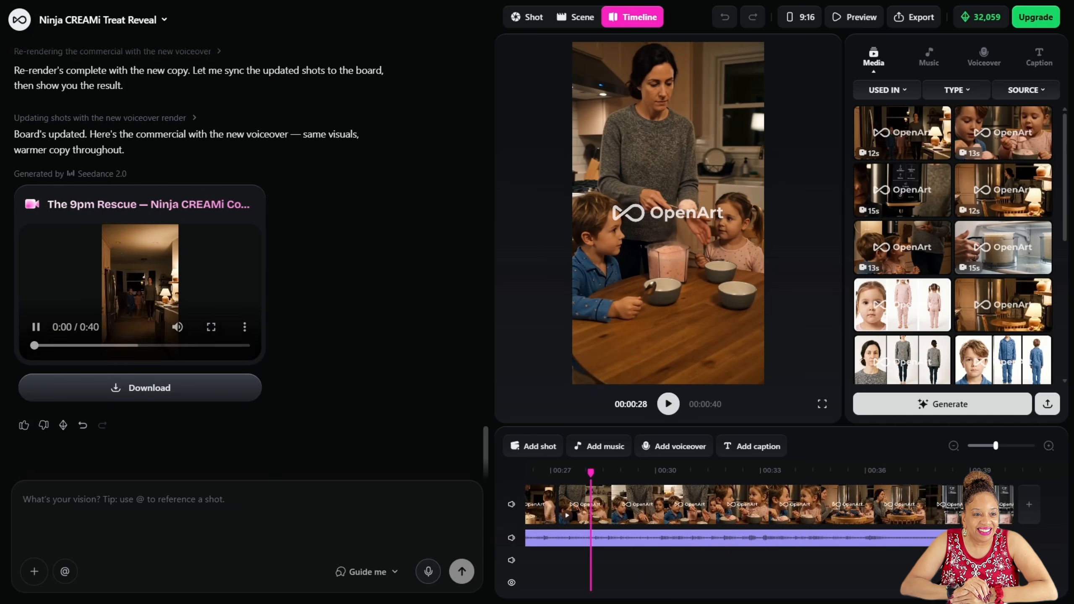
pyautogui.click(211, 327)
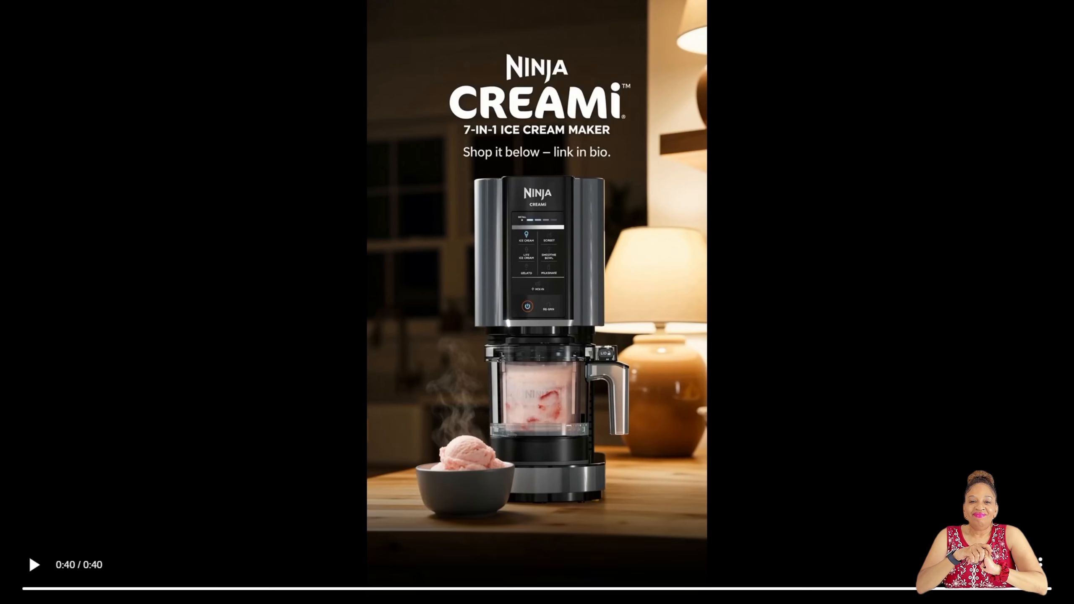
pyautogui.press('Escape')
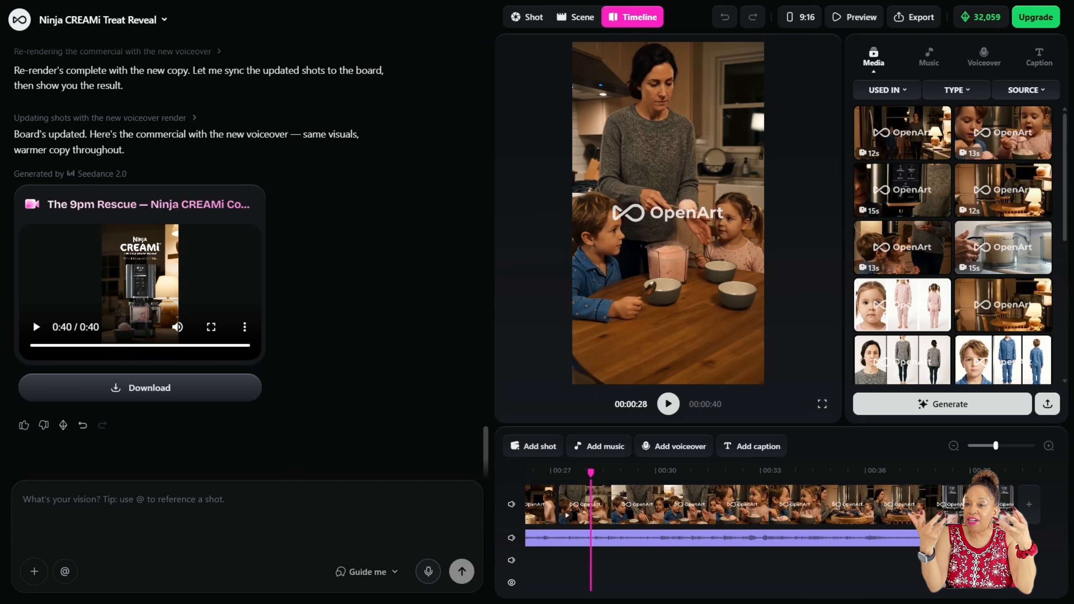
# Step: Ask for the video to take place during a Saturday afternoon on a bright sunny day instead of during the night
pyautogui.write('Instead of the video taking place during the n')
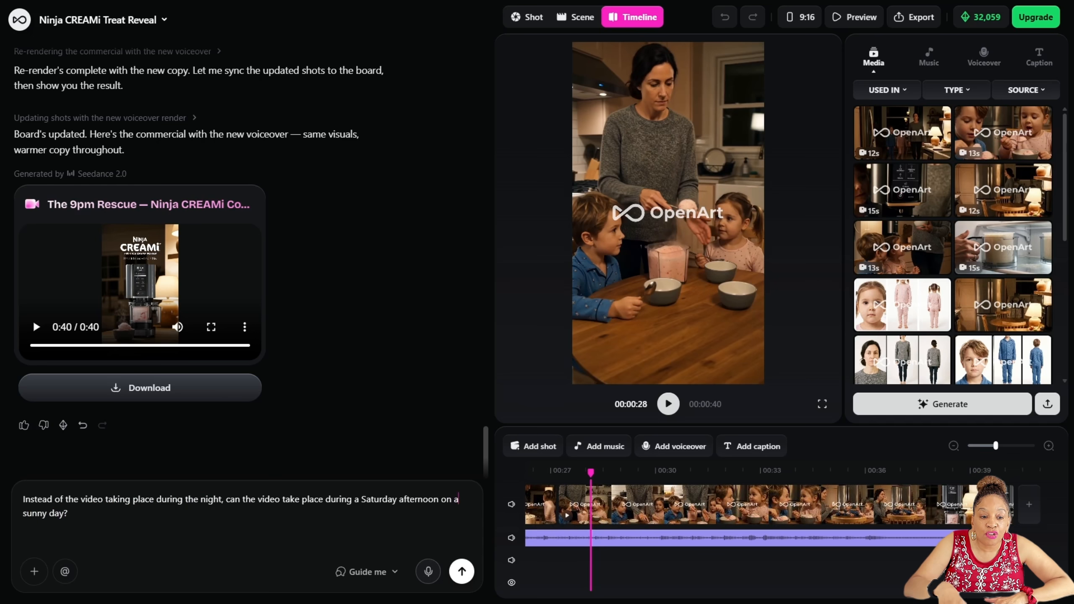
pyautogui.write('ight')
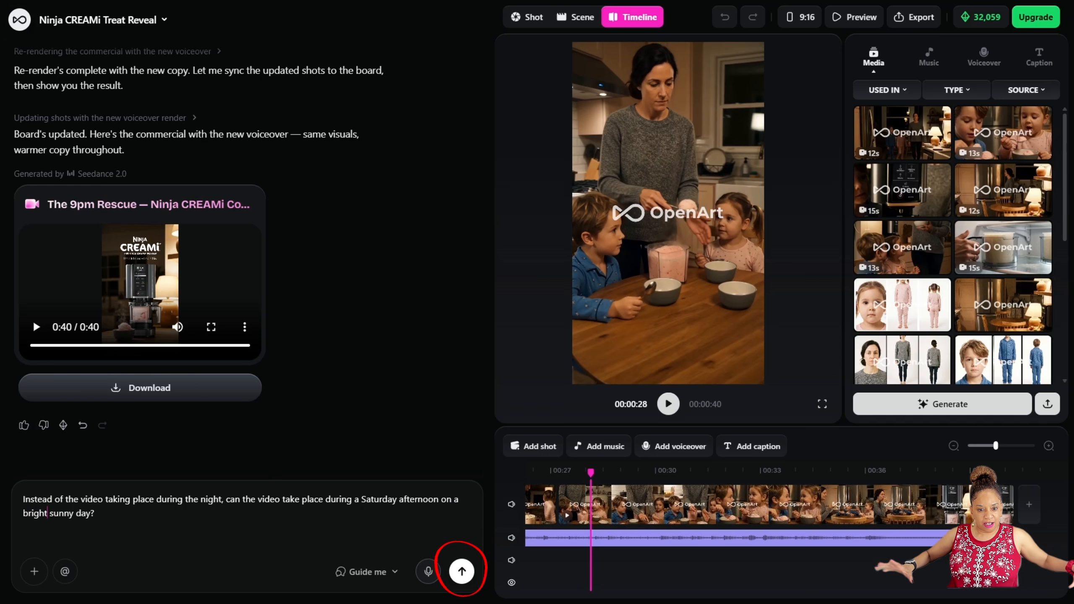
pyautogui.press('Return')
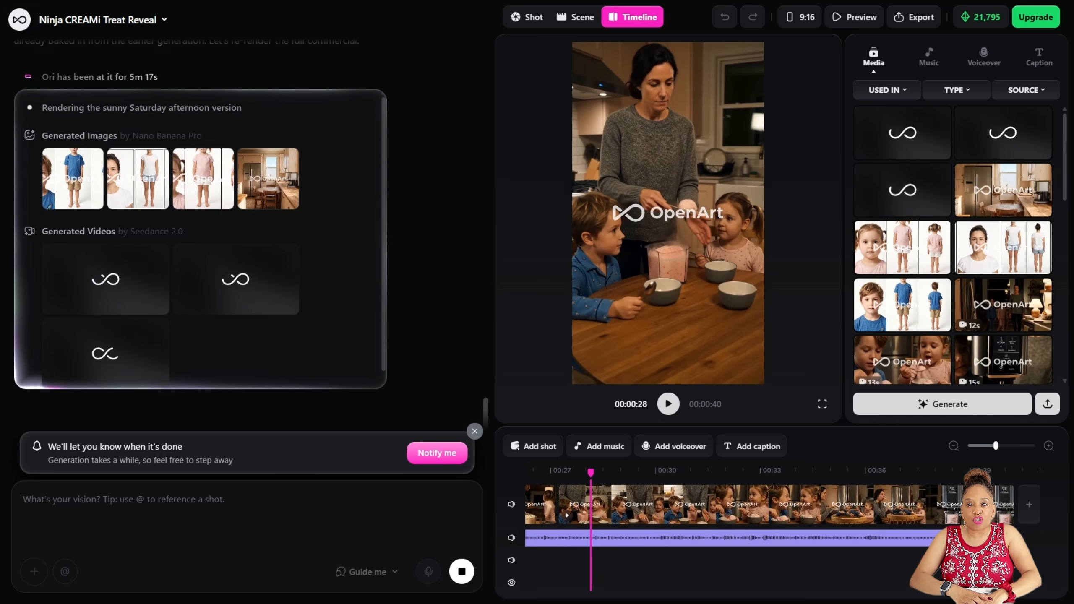
# Step: Examine the newly generated daytime character images and the sunlit kitchen image at full size
pyautogui.click(73, 179)
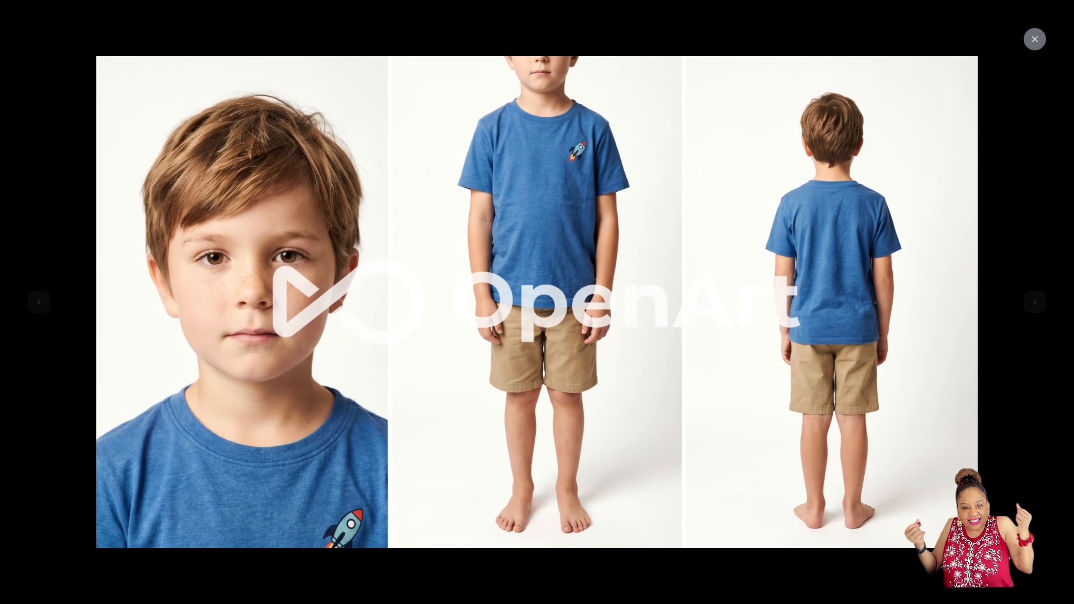
pyautogui.press('Escape')
pyautogui.click(138, 179)
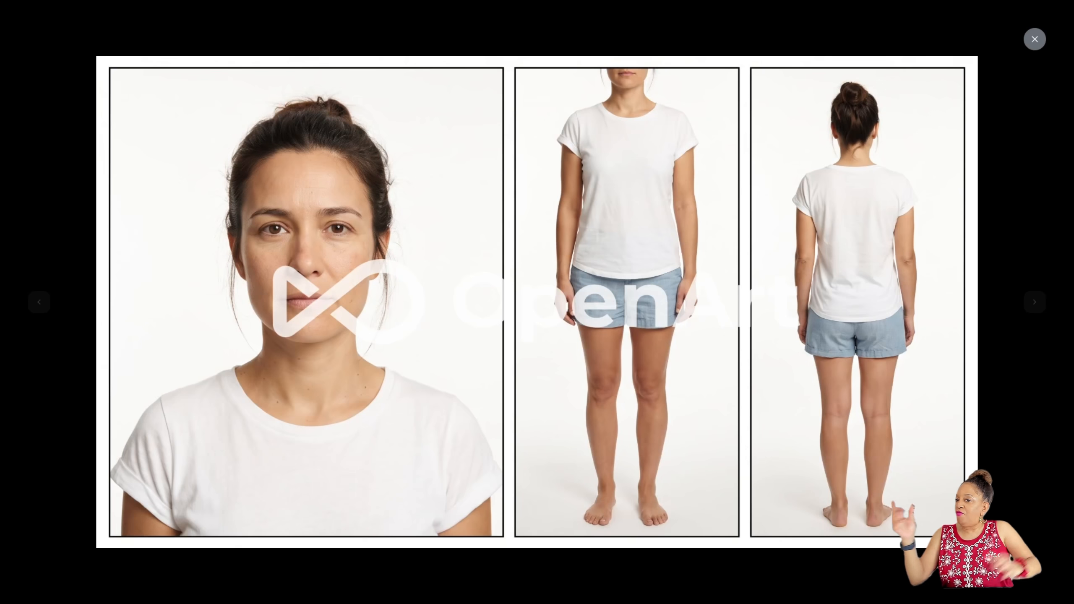
pyautogui.click(1035, 39)
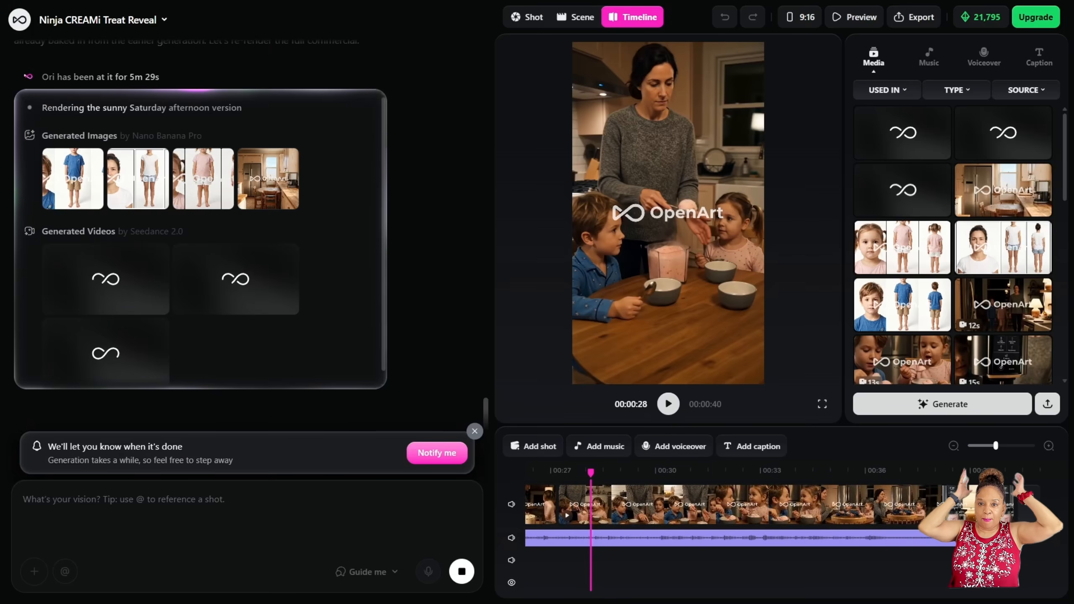
pyautogui.click(203, 178)
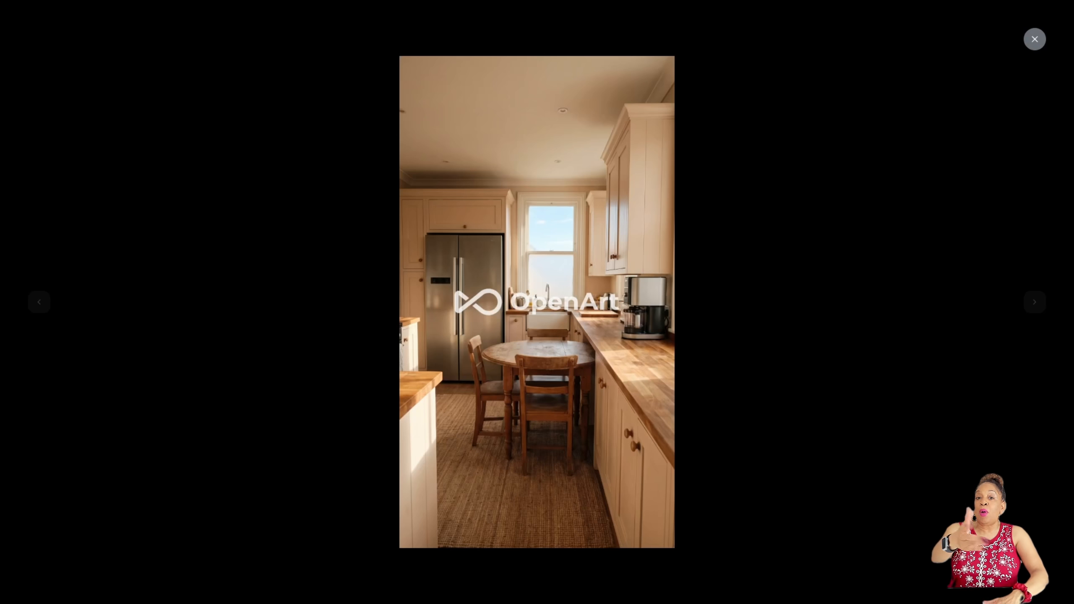
pyautogui.press('Escape')
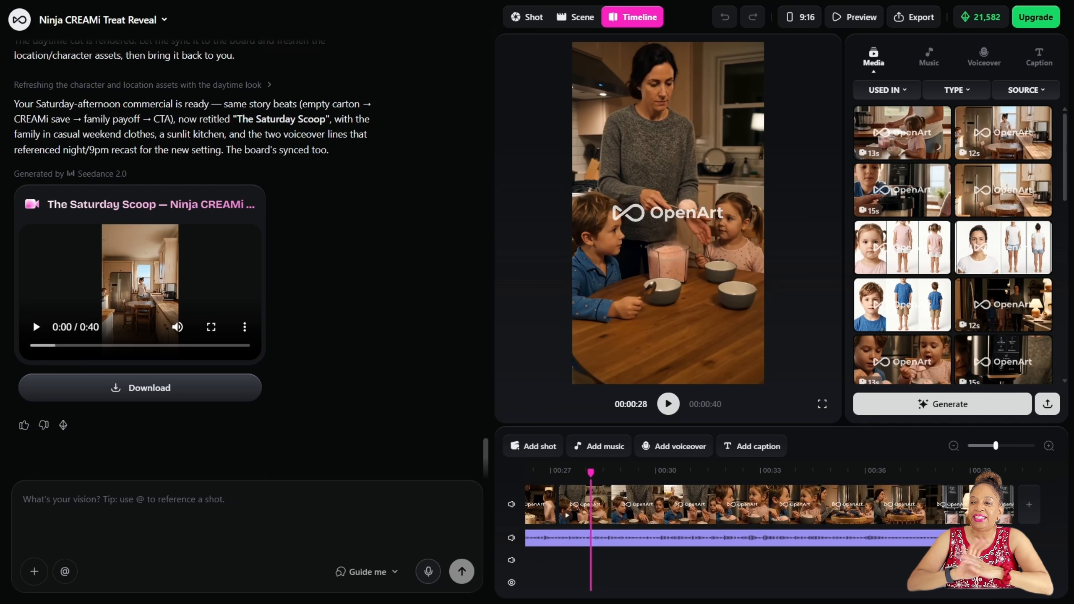
# Step: Play the finished commercial "The Saturday Scoop" in full screen
pyautogui.click(36, 326)
pyautogui.click(211, 327)
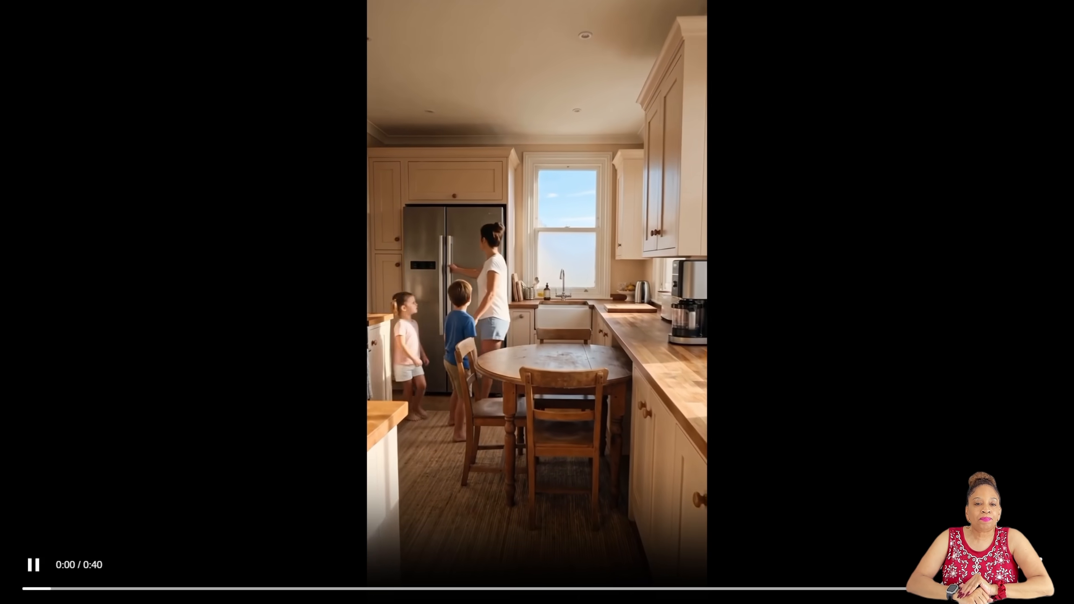